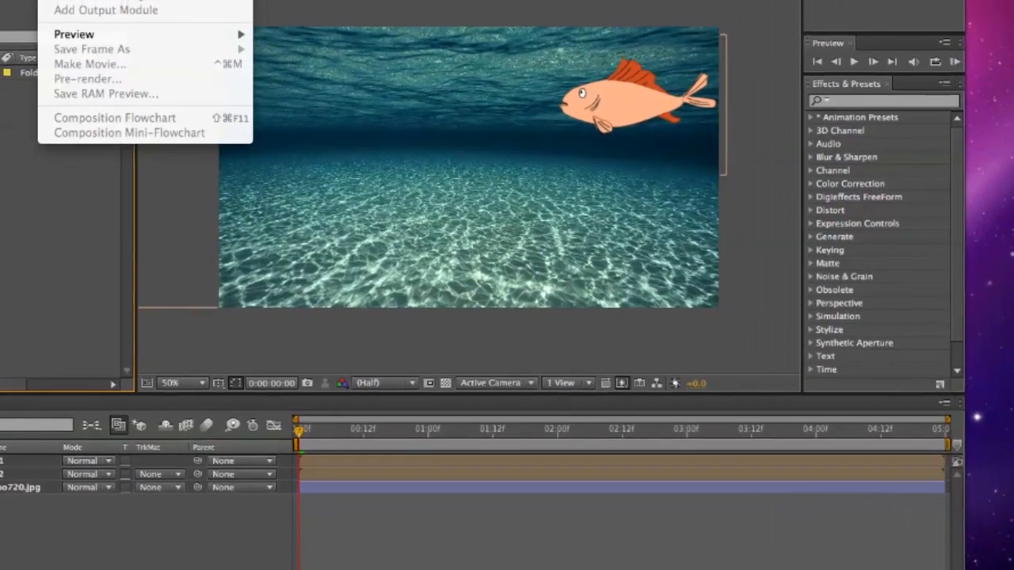
# Create a 1280 × 720 composition at 24 fps lasting five seconds and rename it 17tutorialvdk
pyautogui.click(213, 19)
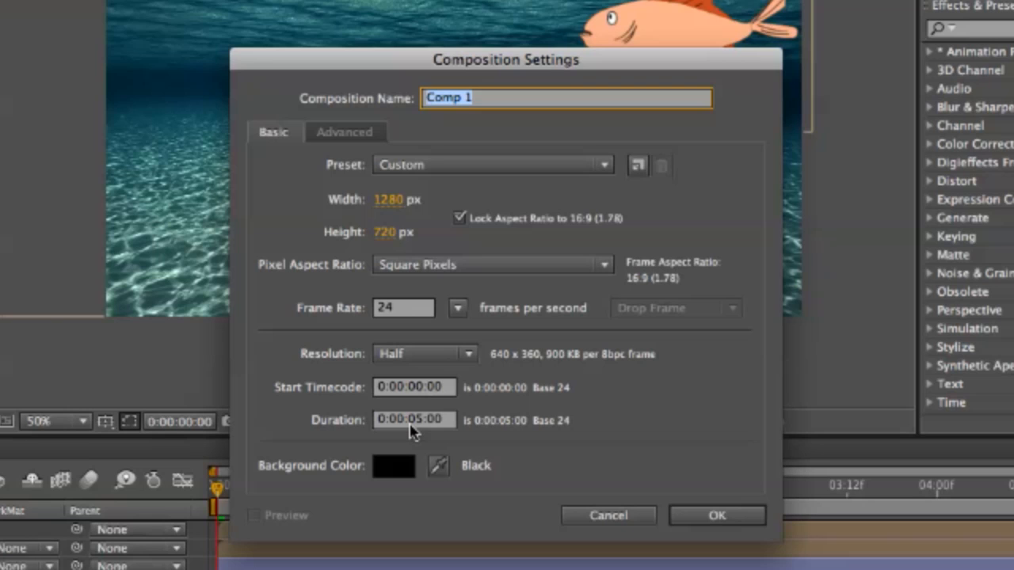
pyautogui.click(744, 519)
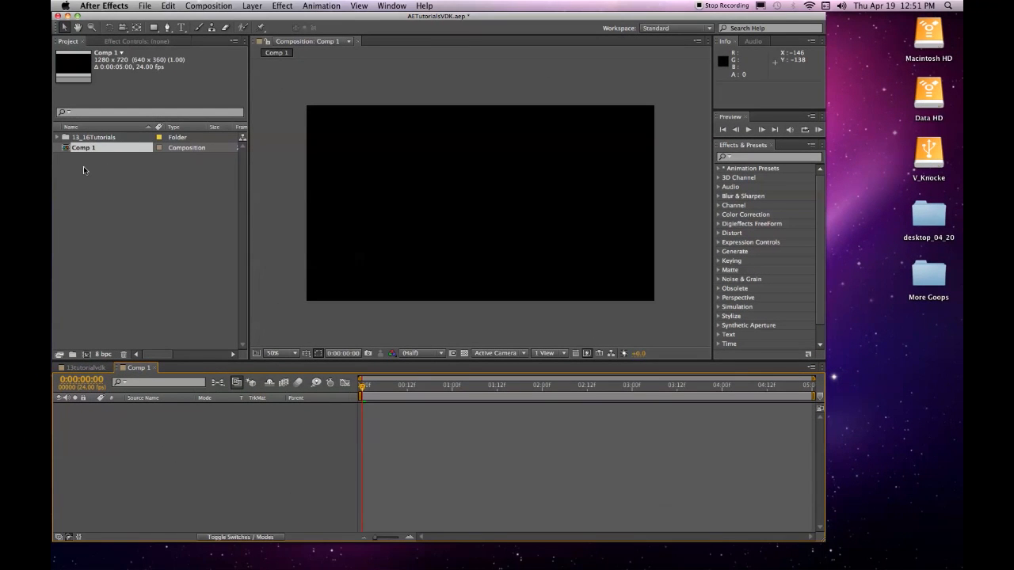
pyautogui.click(128, 203)
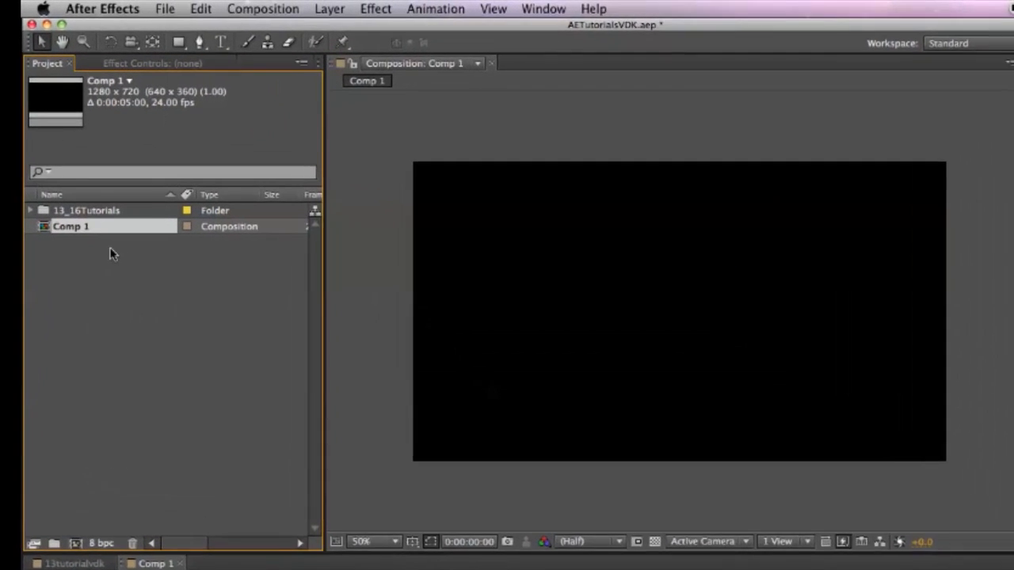
pyautogui.press('Return')
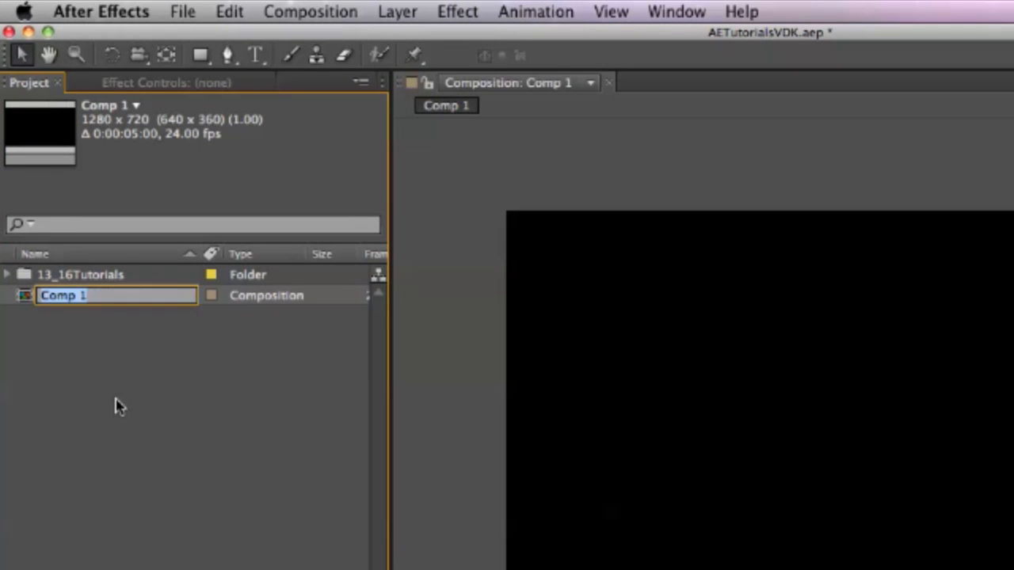
pyautogui.write('17')
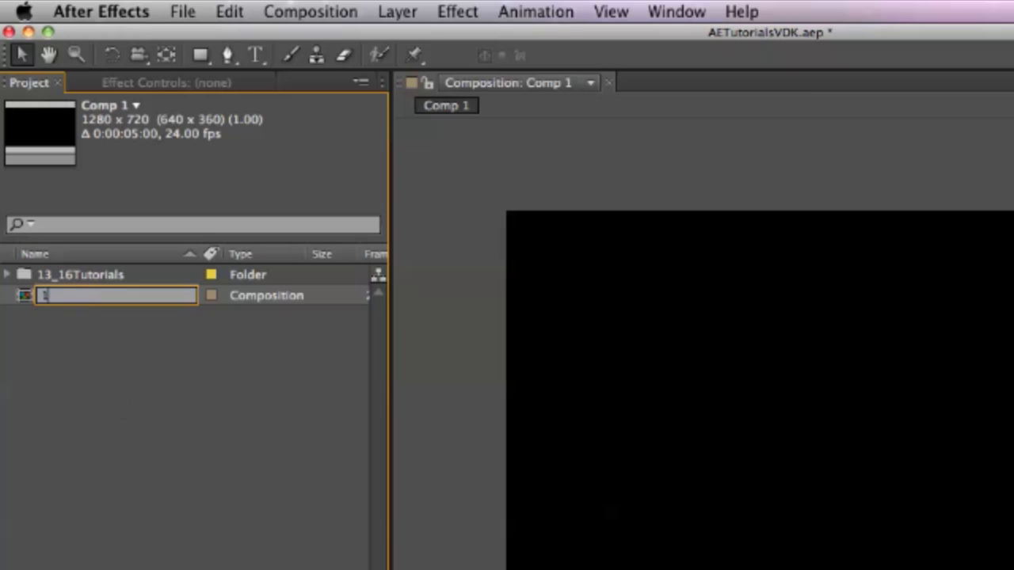
pyautogui.write('tutorial')
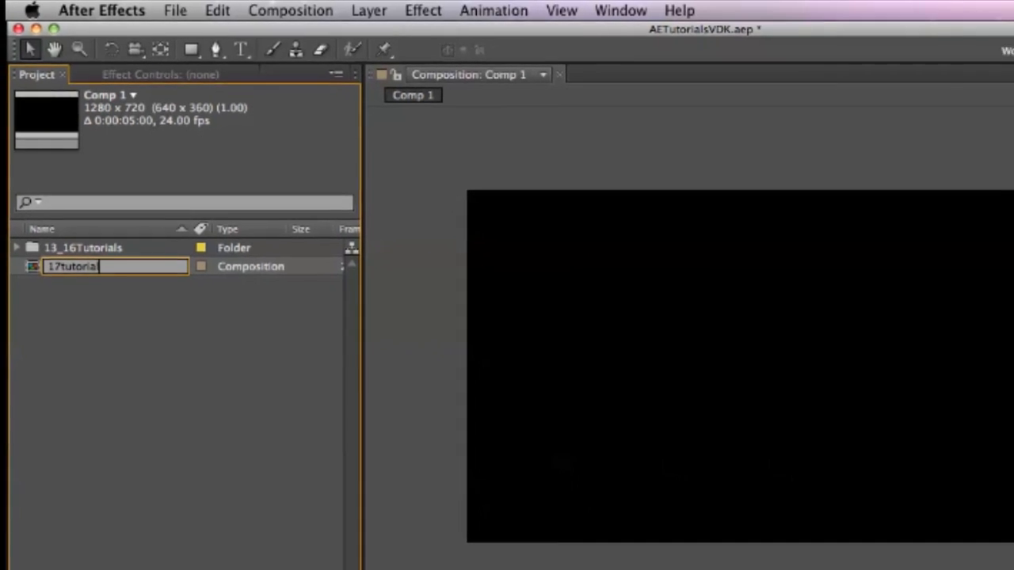
pyautogui.write('vd')
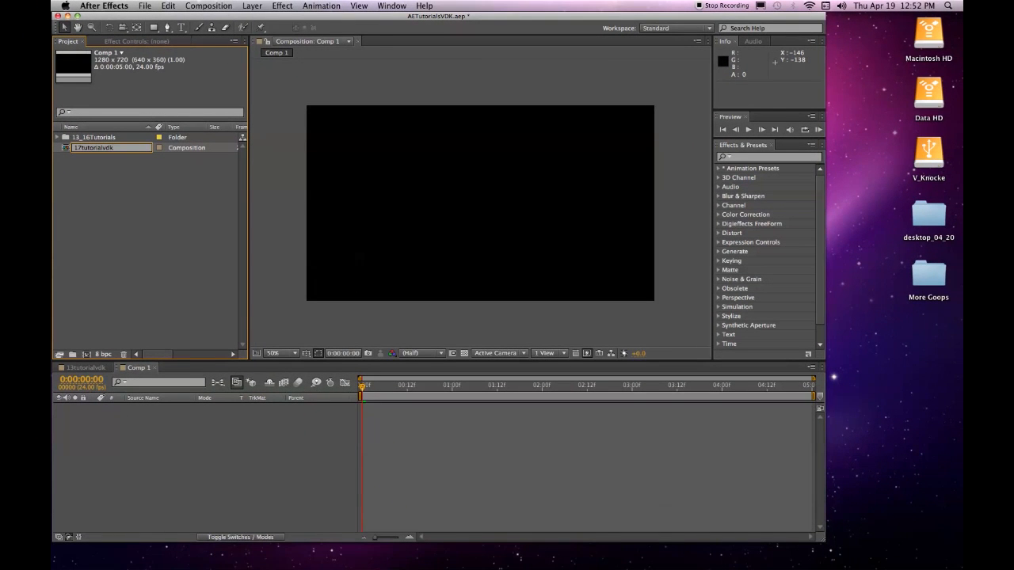
pyautogui.write('k')
pyautogui.press('Return')
pyautogui.click(111, 198)
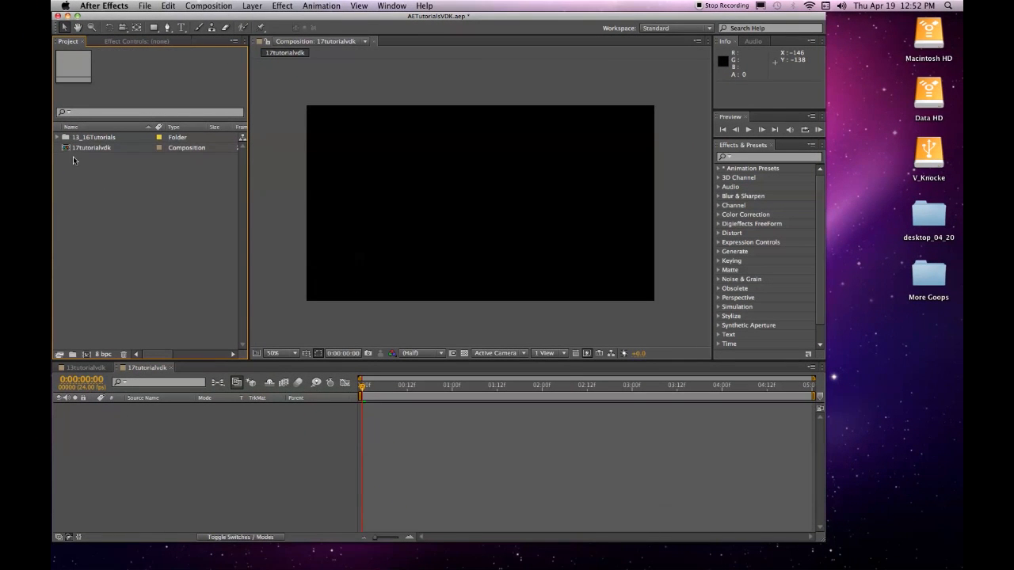
# Add a deep blue solid layer matching the composition size of 1280 × 720 px
pyautogui.click(194, 458)
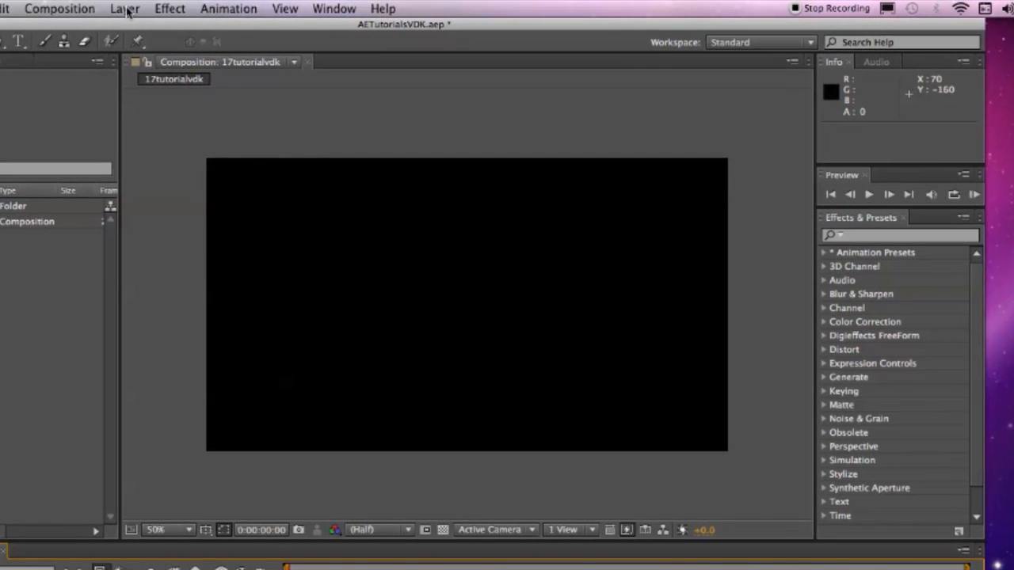
pyautogui.click(127, 9)
pyautogui.moveTo(131, 30)
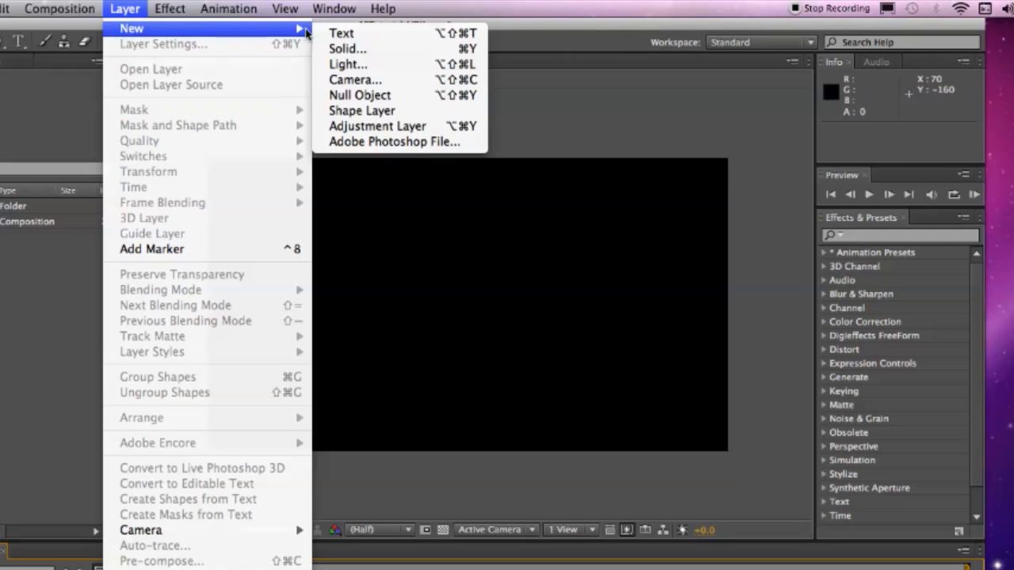
pyautogui.click(347, 46)
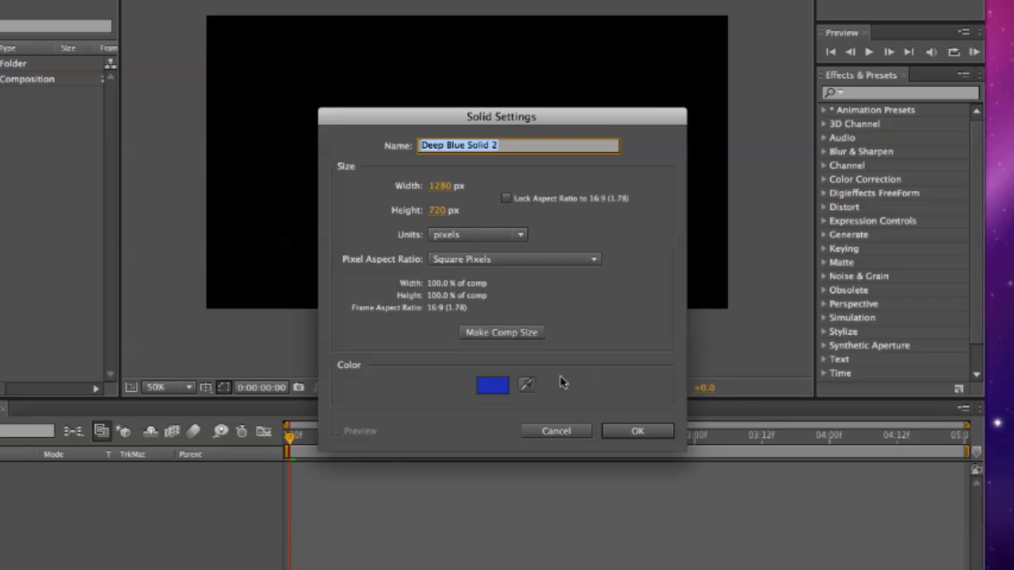
pyautogui.click(511, 334)
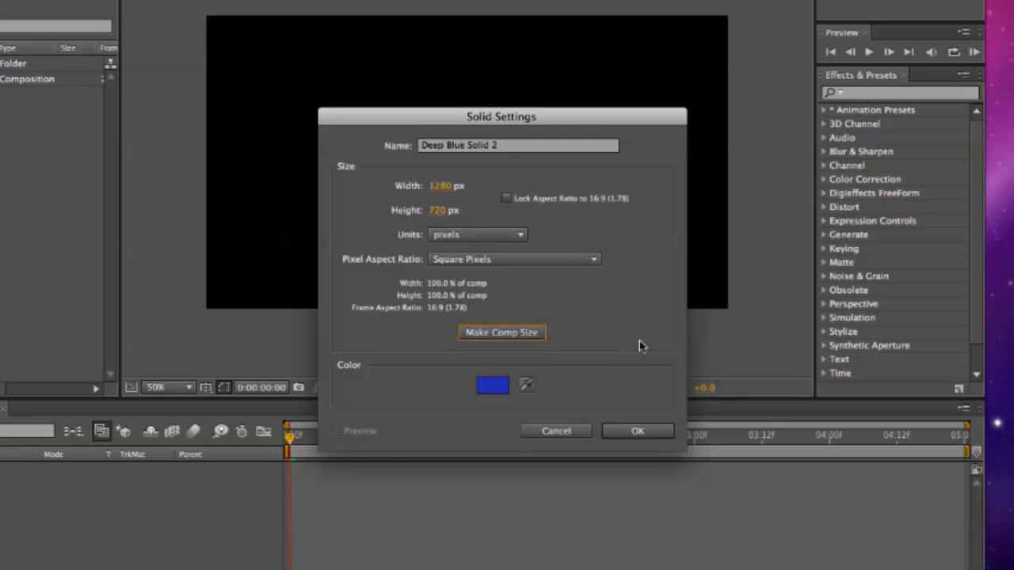
pyautogui.click(638, 435)
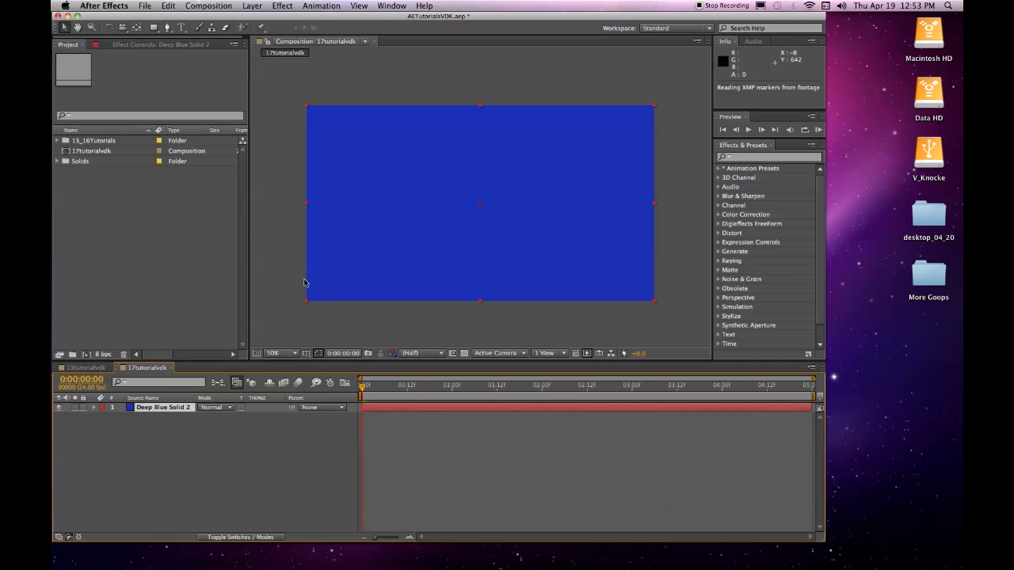
# Find the Fractal Noise effect with the search term "fractal" and apply it to the blue solid
pyautogui.click(298, 355)
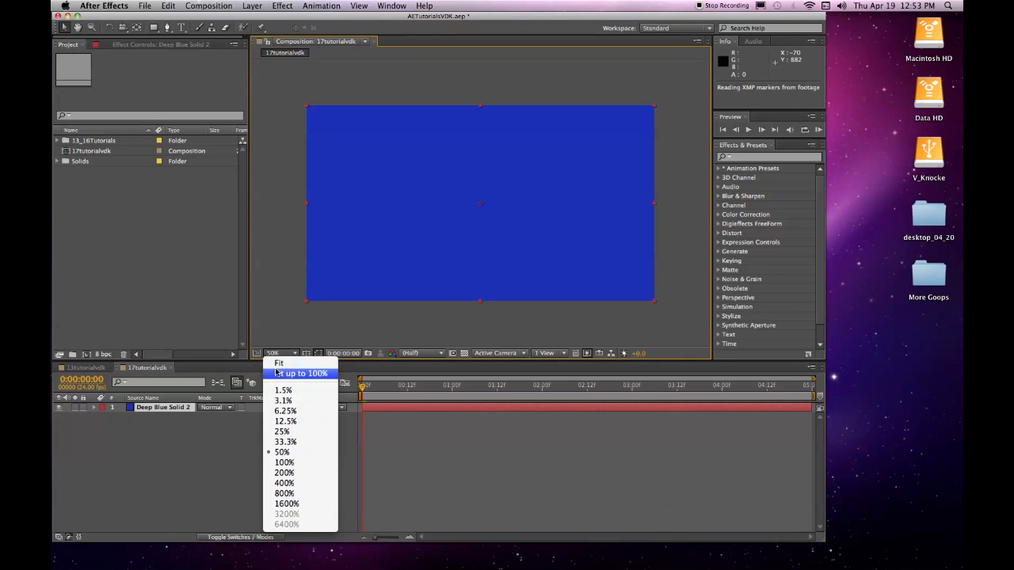
pyautogui.click(279, 370)
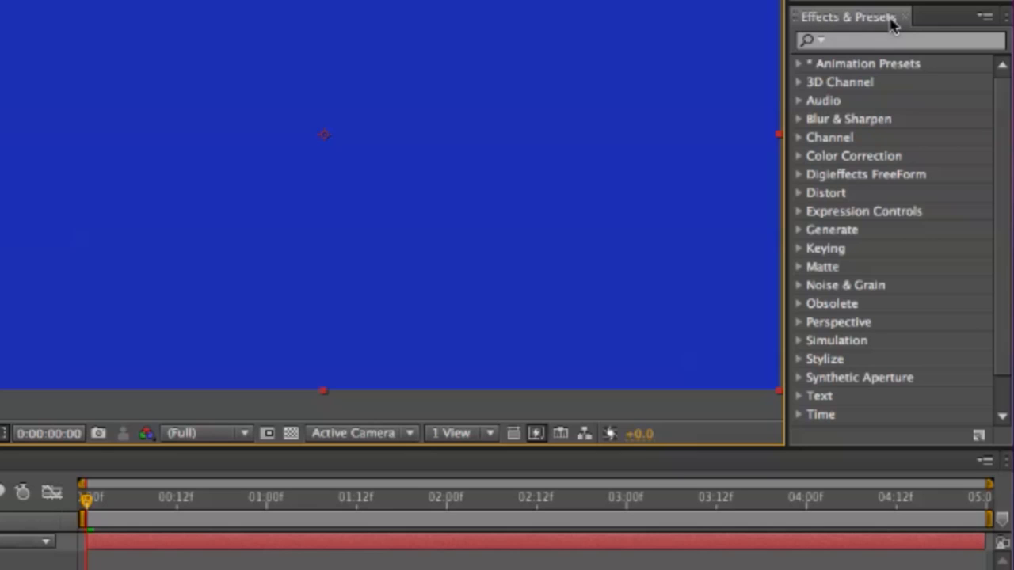
pyautogui.click(857, 41)
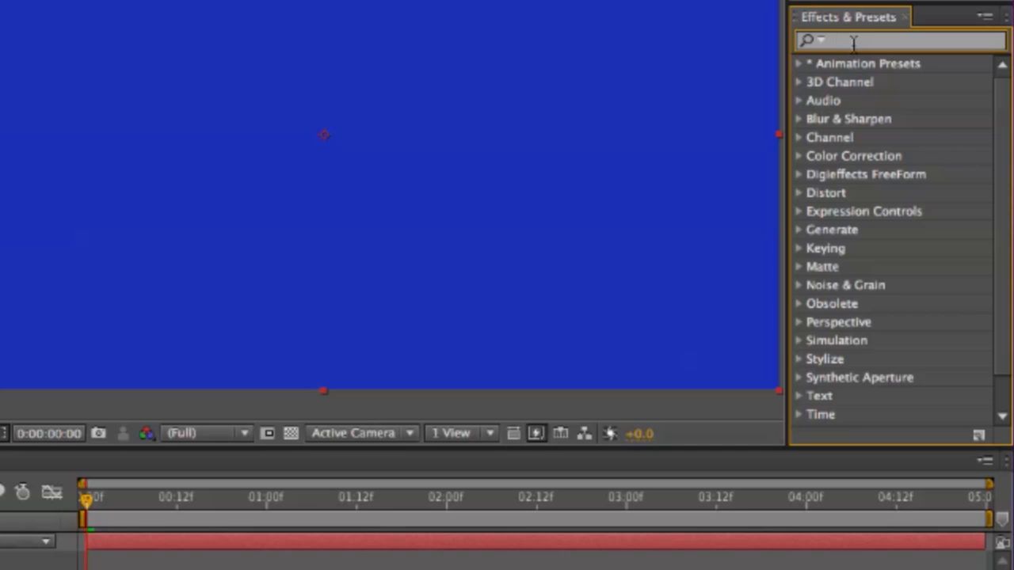
pyautogui.write('fract')
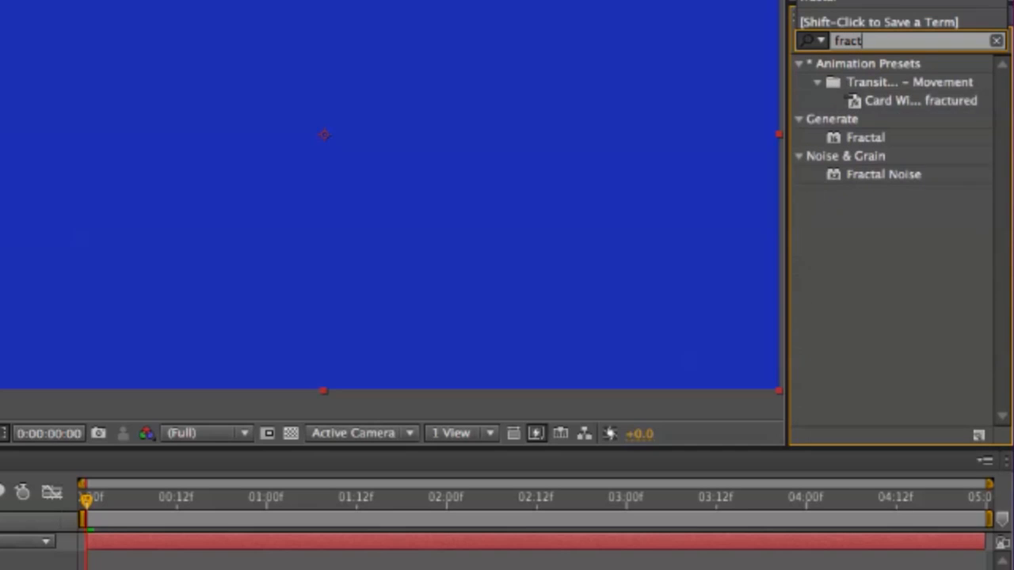
pyautogui.write('al')
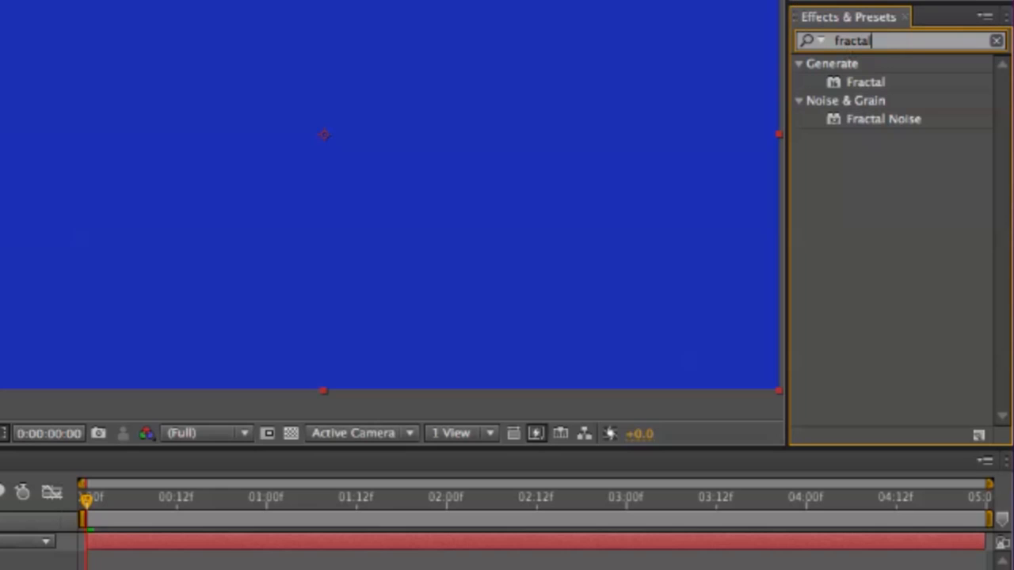
pyautogui.doubleClick(855, 121)
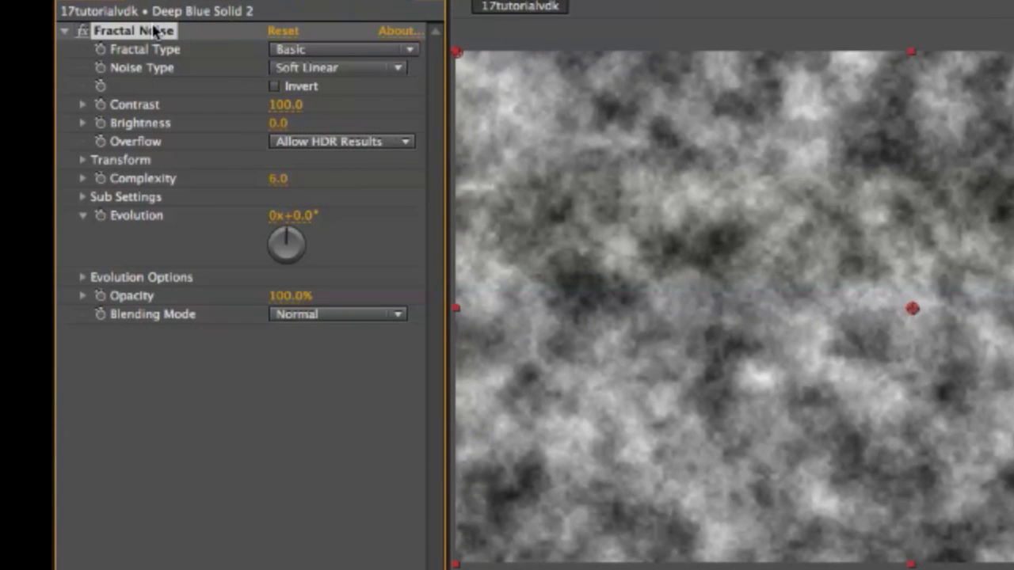
# Set the Fractal Noise effect's Fractal Type to Dynamic Twist and its Noise Type to Spline
pyautogui.click(95, 1)
pyautogui.click(210, 1)
pyautogui.click(409, 50)
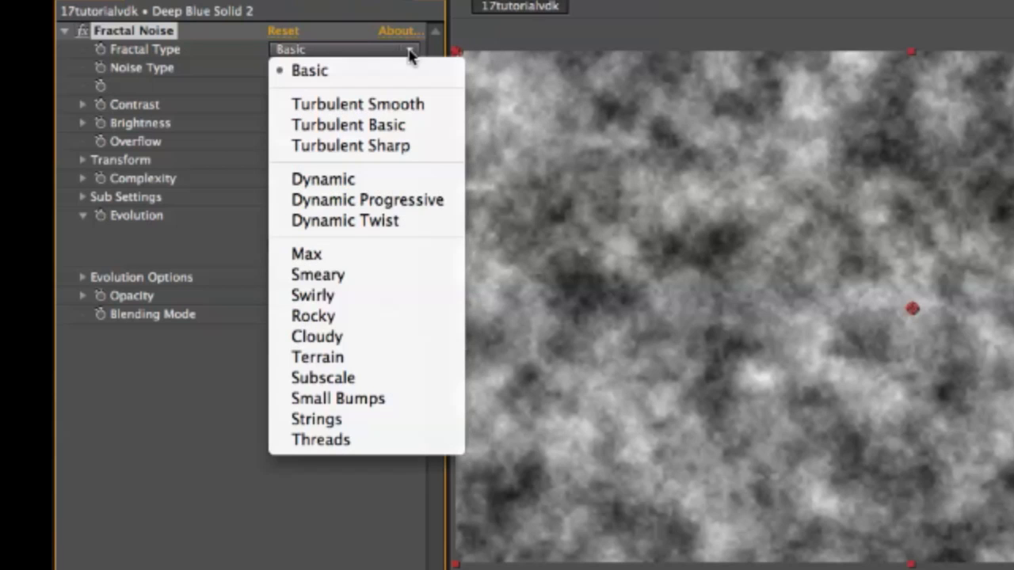
pyautogui.click(339, 222)
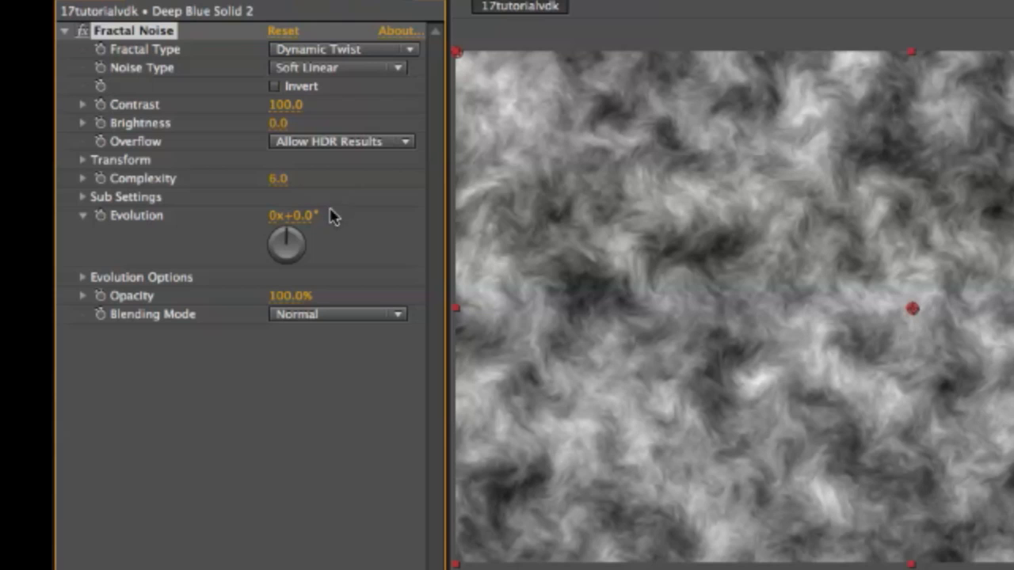
pyautogui.click(399, 70)
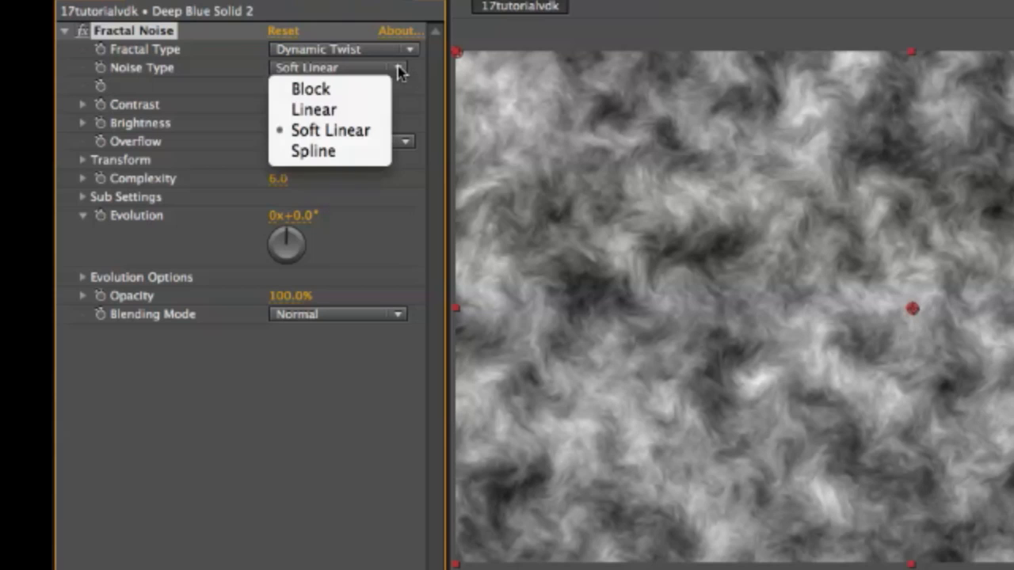
pyautogui.click(330, 151)
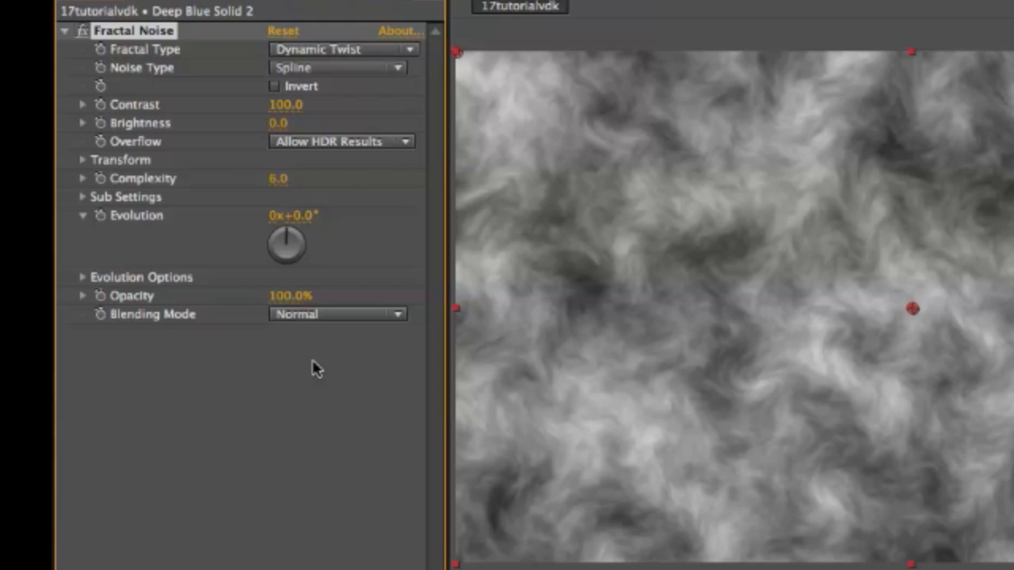
# Disable Uniform Scaling in the Fractal Noise transform and stretch the noise with Scale Width 50 and Scale Height about 352
pyautogui.click(82, 161)
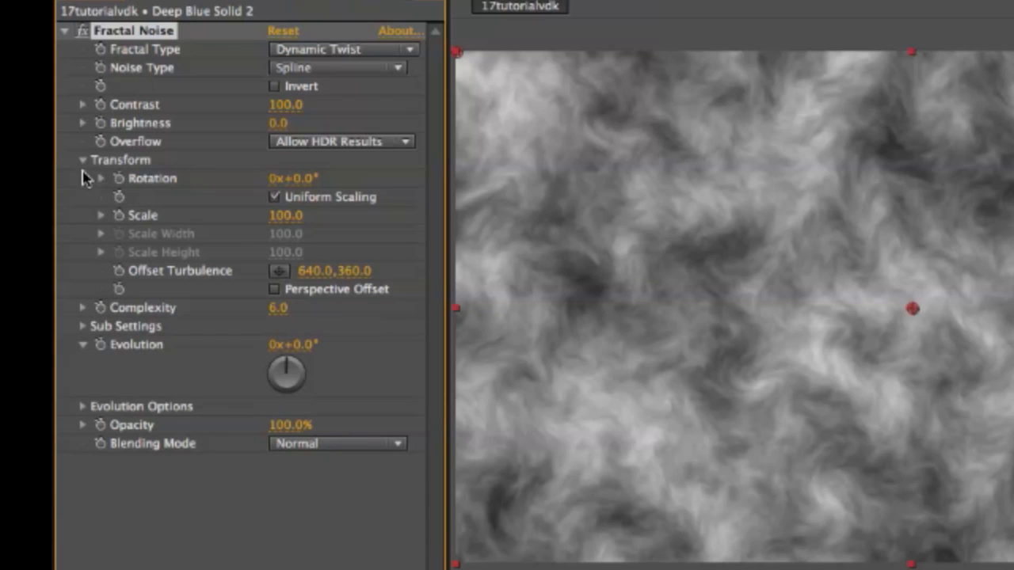
pyautogui.click(274, 197)
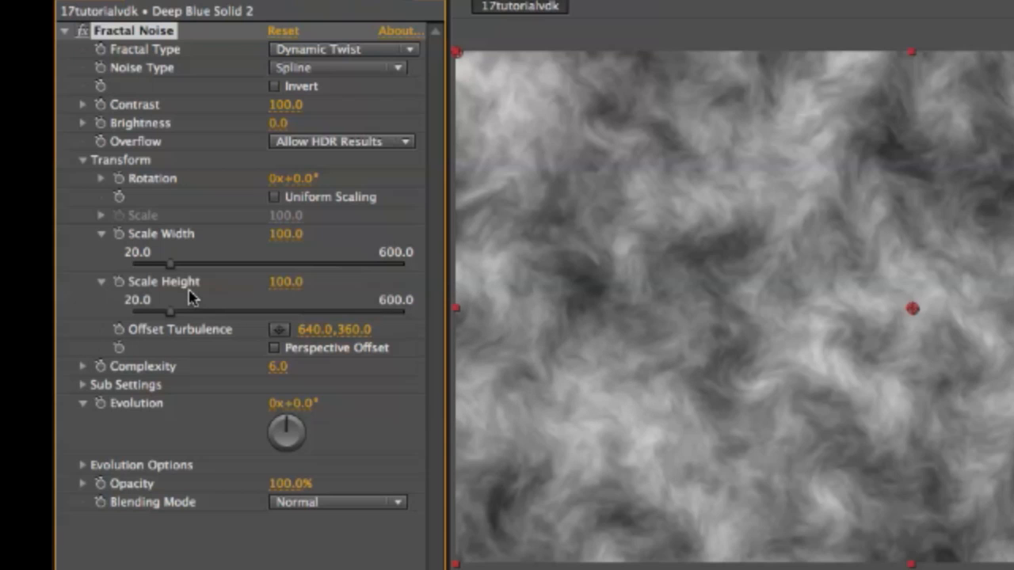
pyautogui.click(171, 265)
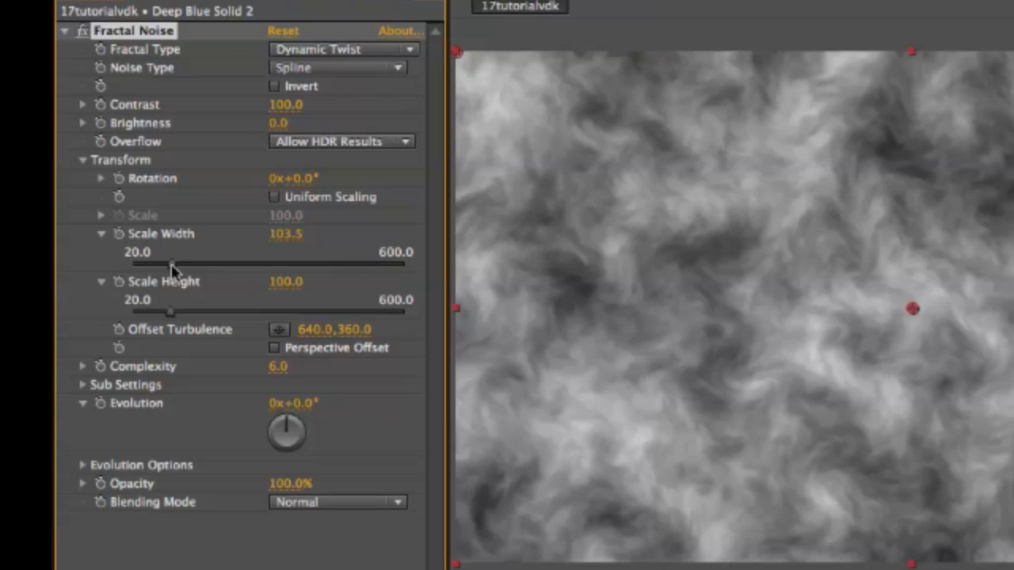
pyautogui.moveTo(170, 266)
pyautogui.mouseDown()
pyautogui.moveTo(150, 265)
pyautogui.moveTo(163, 274)
pyautogui.moveTo(145, 261)
pyautogui.moveTo(172, 266)
pyautogui.moveTo(142, 262)
pyautogui.moveTo(150, 266)
pyautogui.mouseUp()
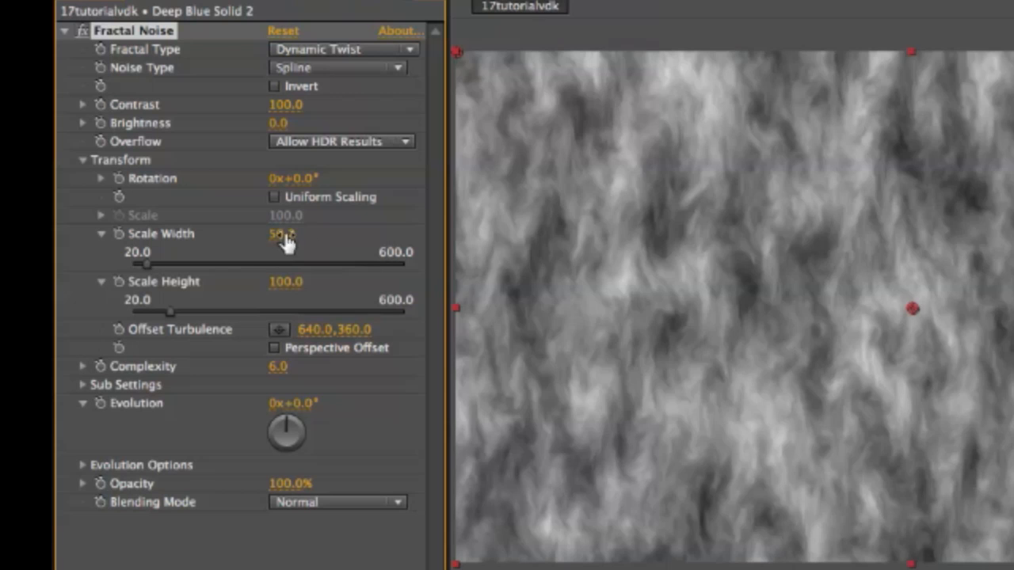
pyautogui.click(284, 233)
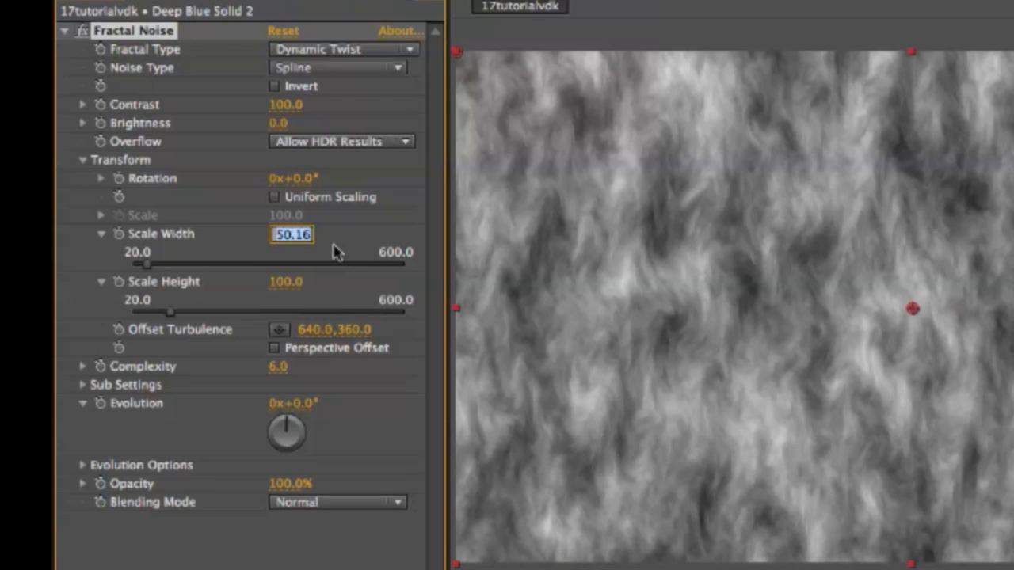
pyautogui.press('BackSpace')
pyautogui.write('50')
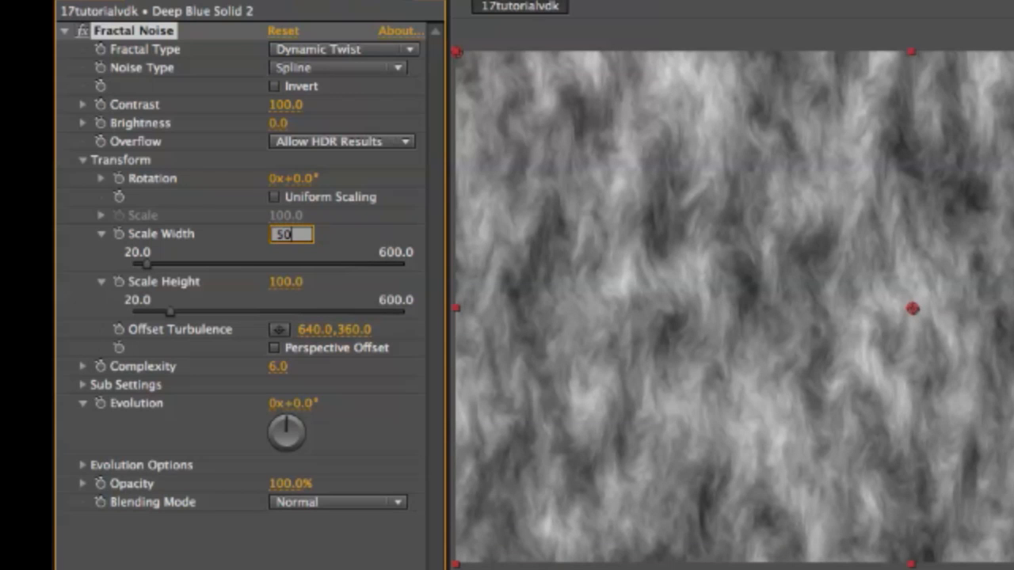
pyautogui.press('Return')
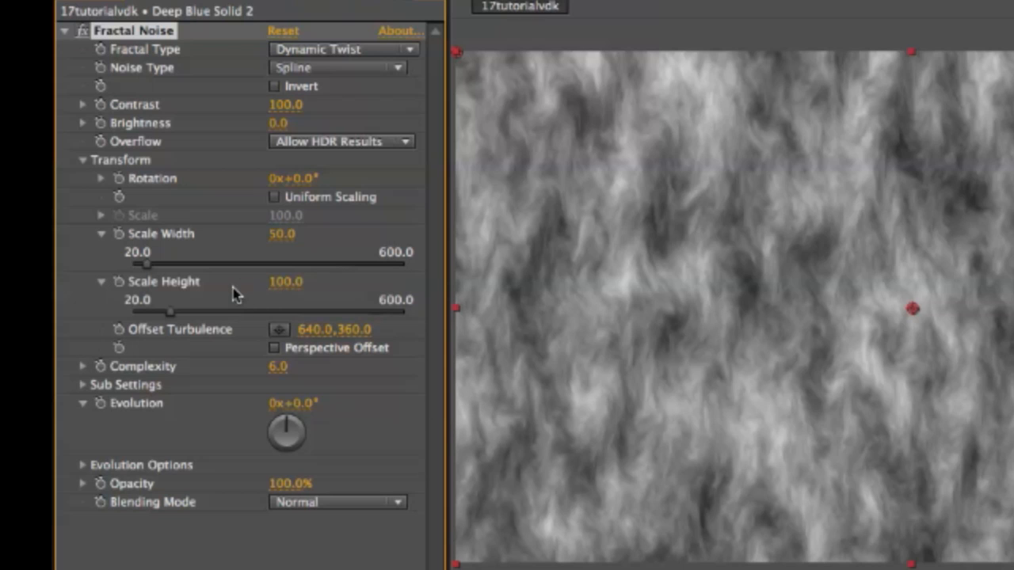
pyautogui.moveTo(170, 314); pyautogui.dragTo(290, 316)
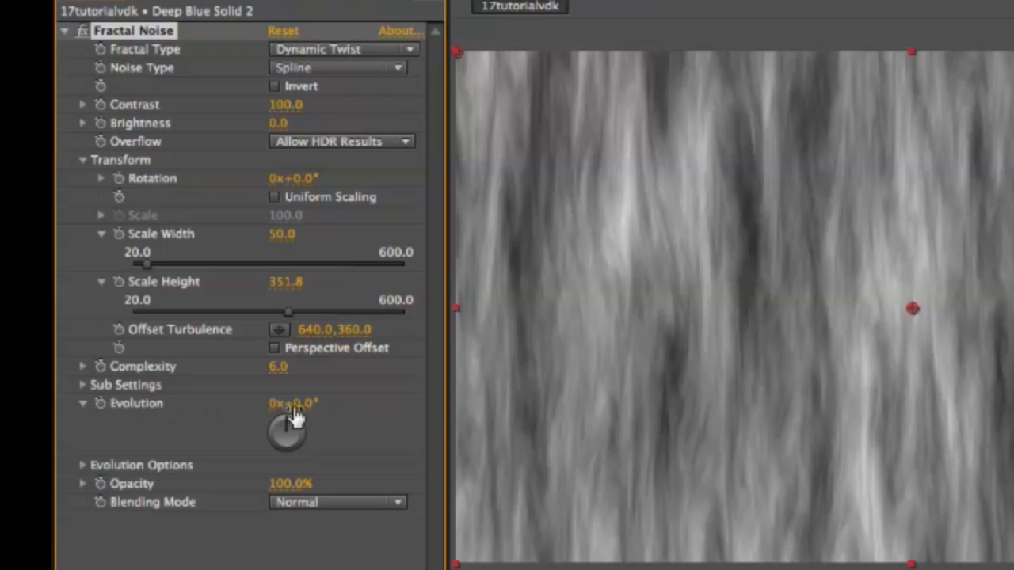
# Set a starting keyframe for the Fractal Noise Evolution at 0:00:00:00 and reveal it under the solid layer in the timeline
pyautogui.click(100, 404)
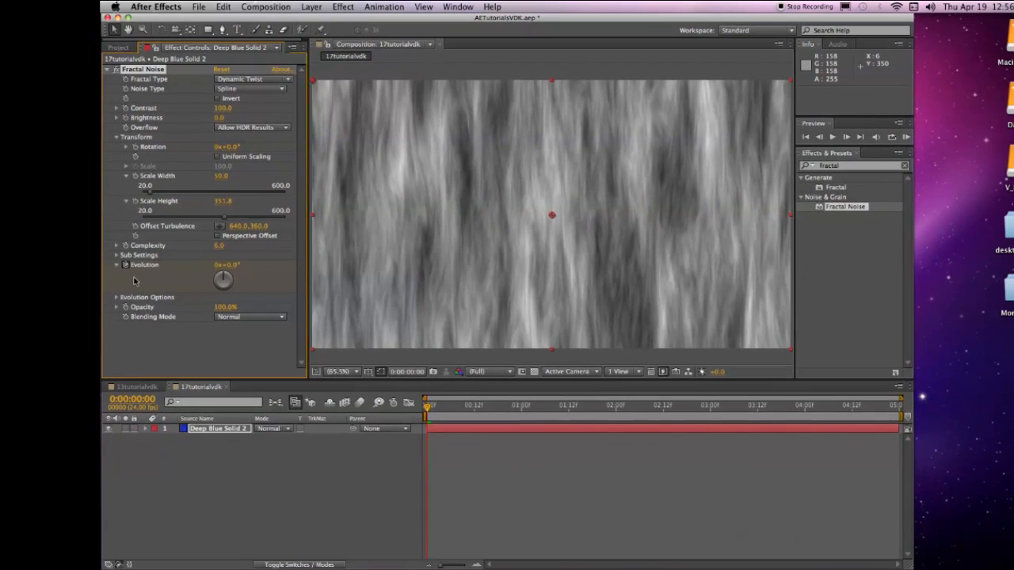
pyautogui.click(236, 429)
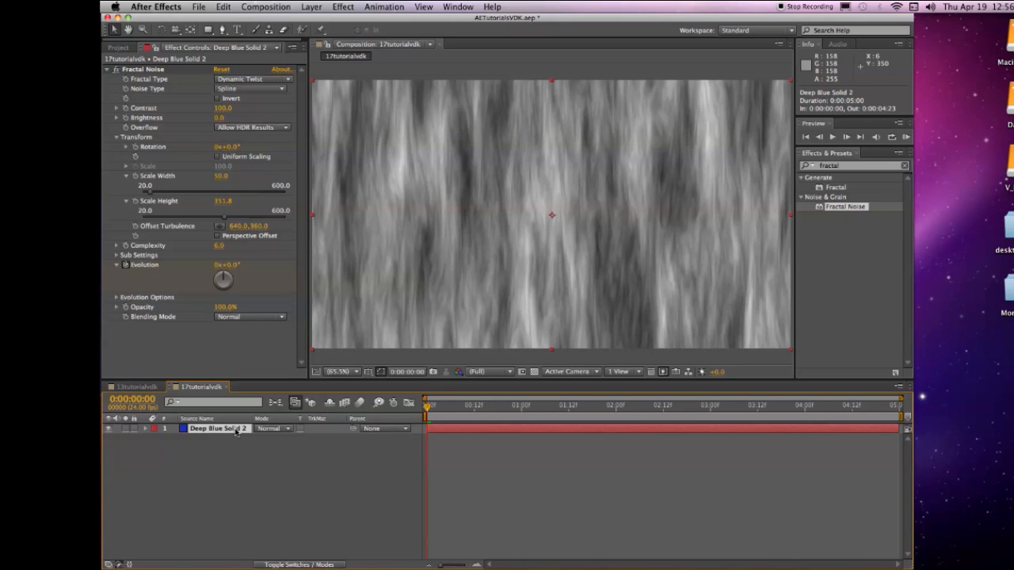
pyautogui.press('u')
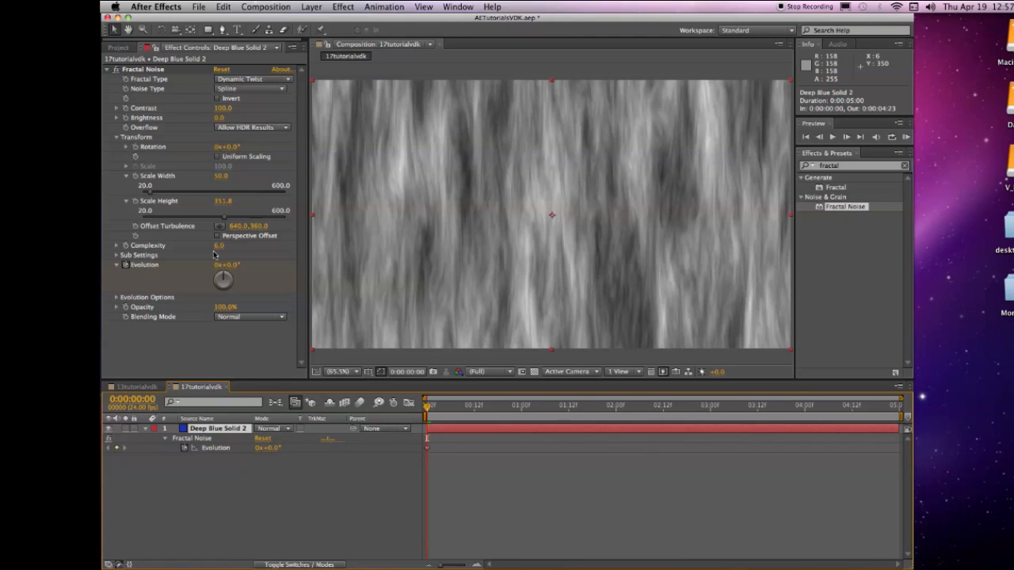
pyautogui.click(180, 278)
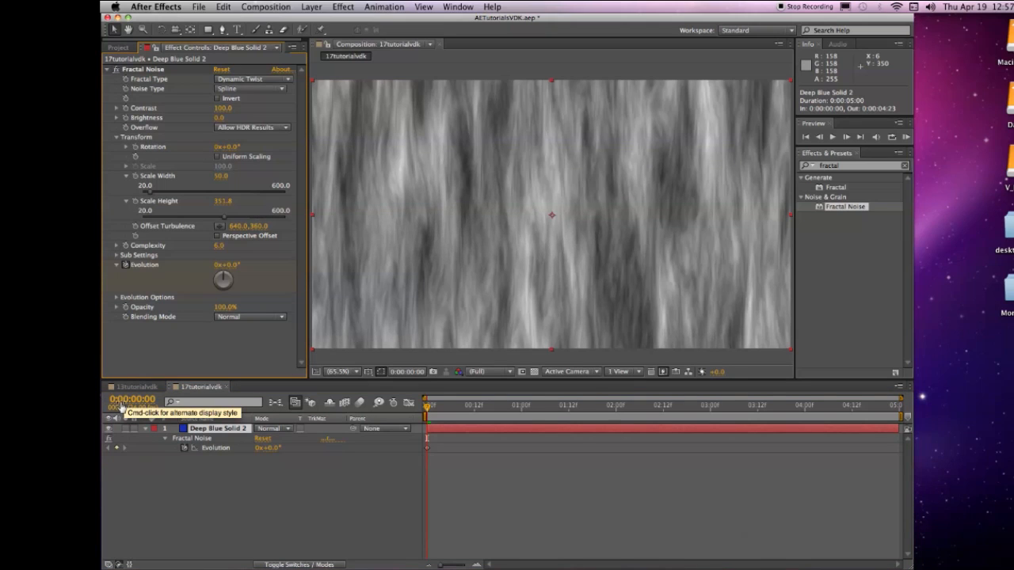
# Keyframe the Fractal Noise Evolution at 359° at 0:00:04:23, and save the project back at the first frame
pyautogui.moveTo(119, 405); pyautogui.dragTo(217, 403)
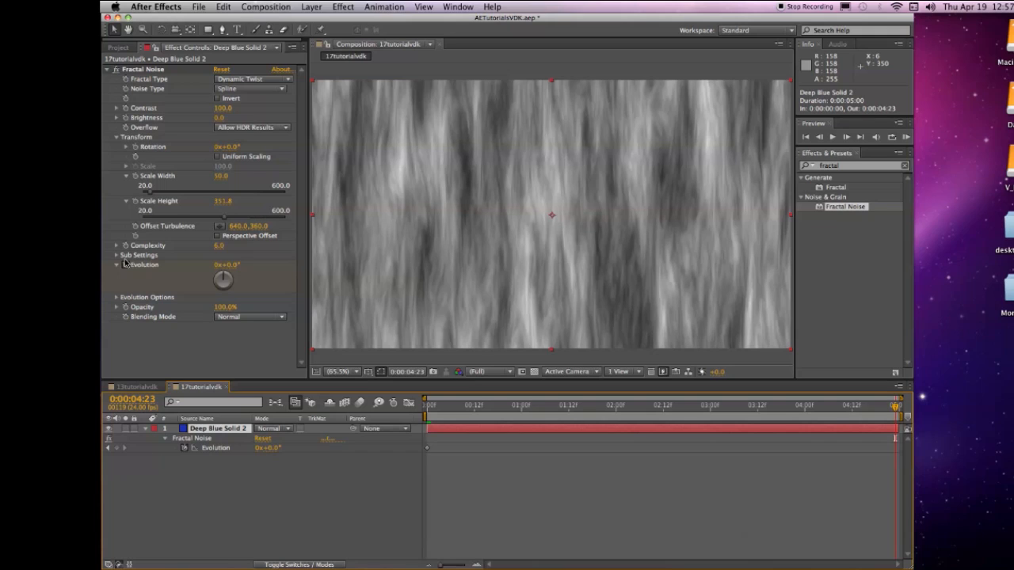
pyautogui.click(230, 266)
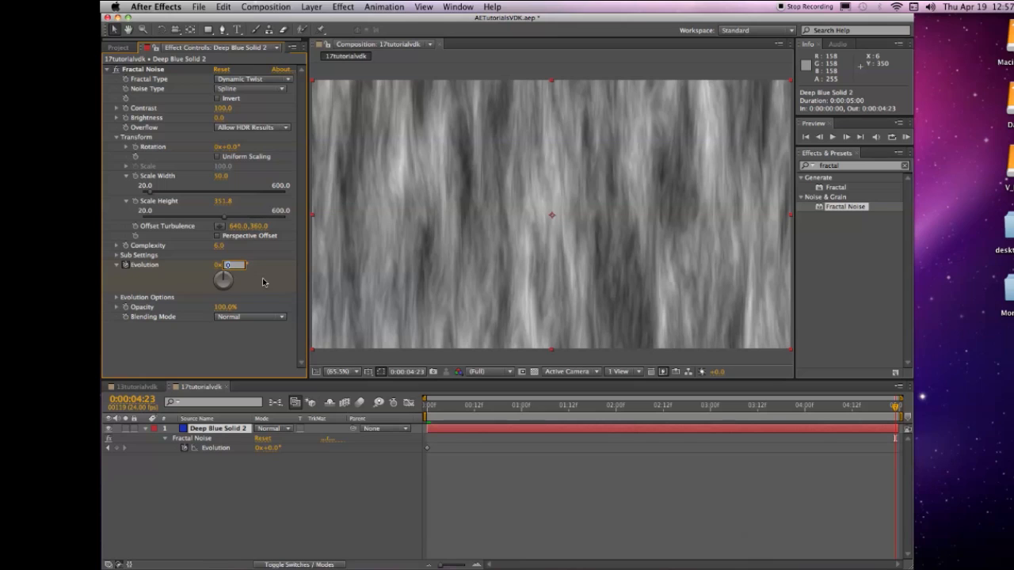
pyautogui.write('359')
pyautogui.click(264, 282)
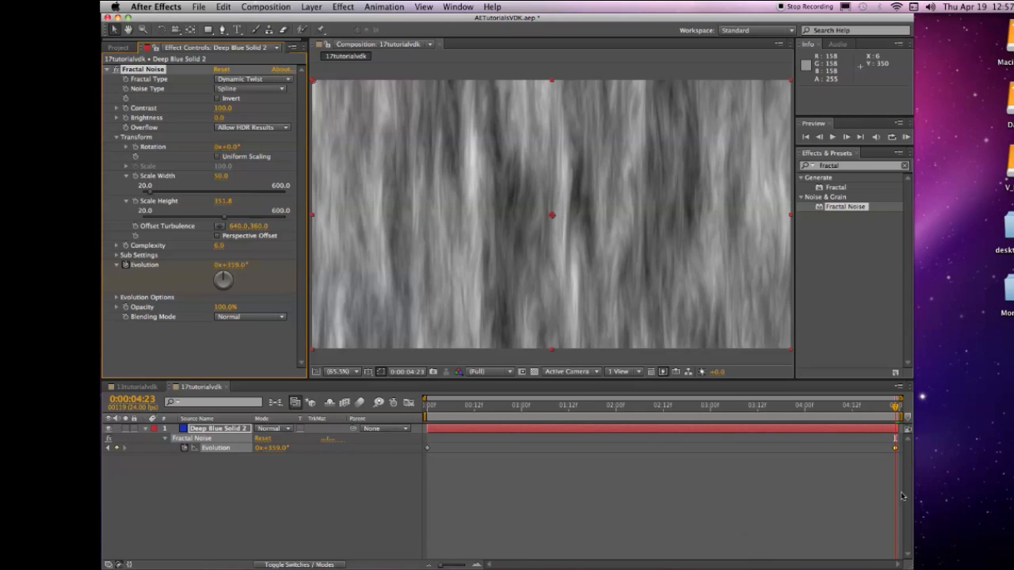
pyautogui.moveTo(895, 405); pyautogui.dragTo(263, 502)
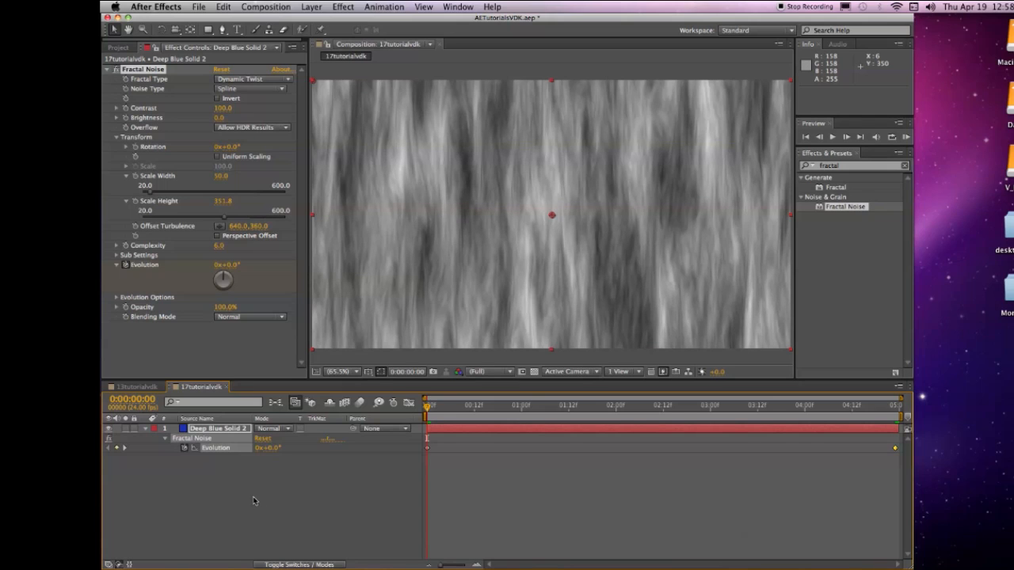
pyautogui.press('super+s')
# Find the Colorama effect with the search term "colorama" and apply it to the solid layer
pyautogui.click(847, 166)
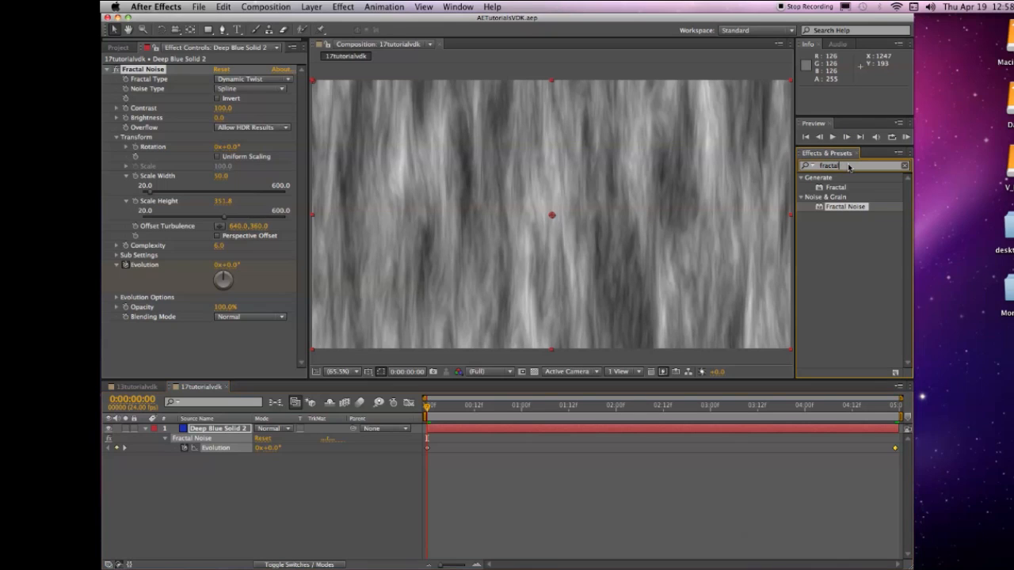
pyautogui.doubleClick(829, 166)
pyautogui.write('colorama')
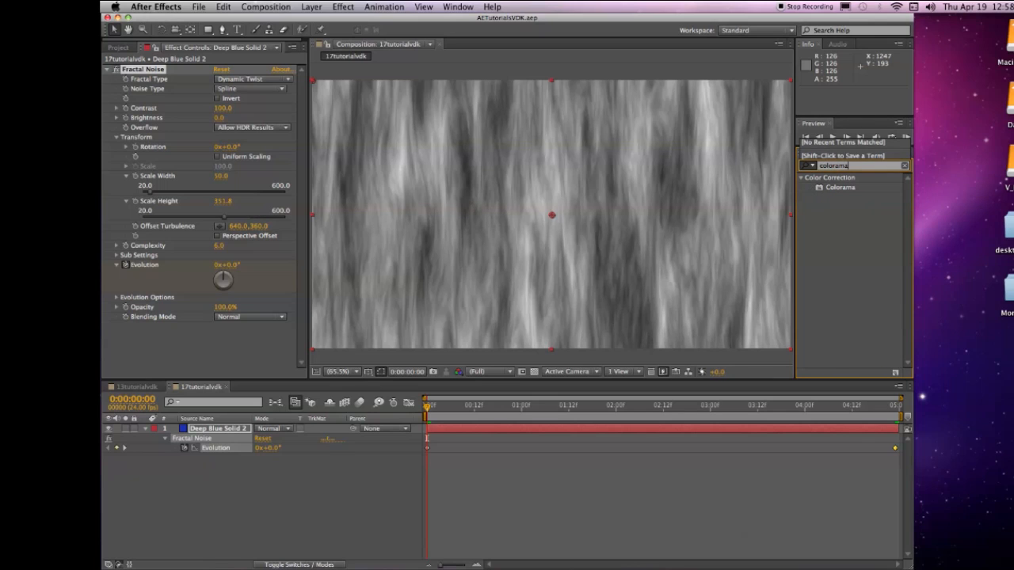
pyautogui.press('Return')
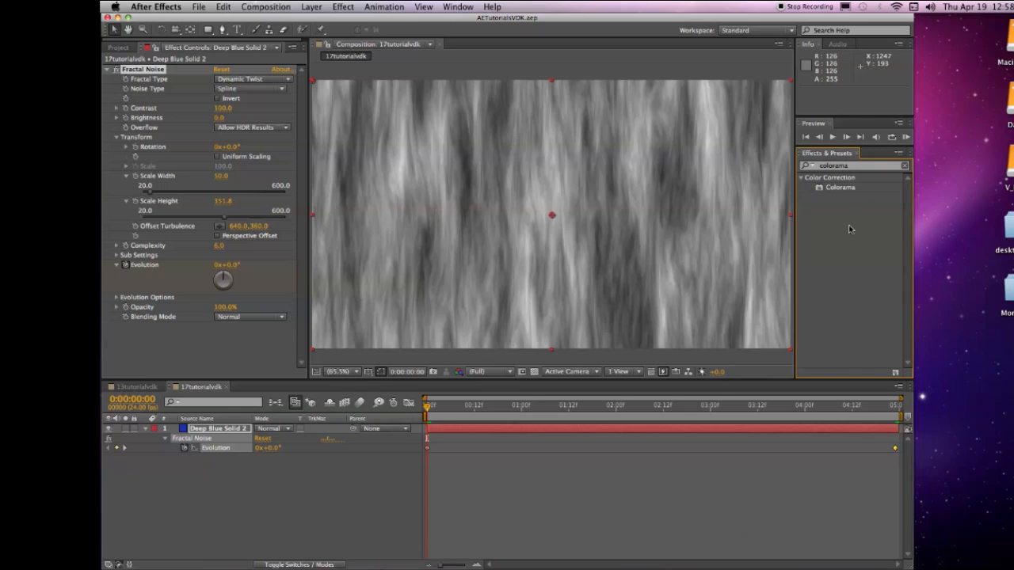
pyautogui.doubleClick(835, 188)
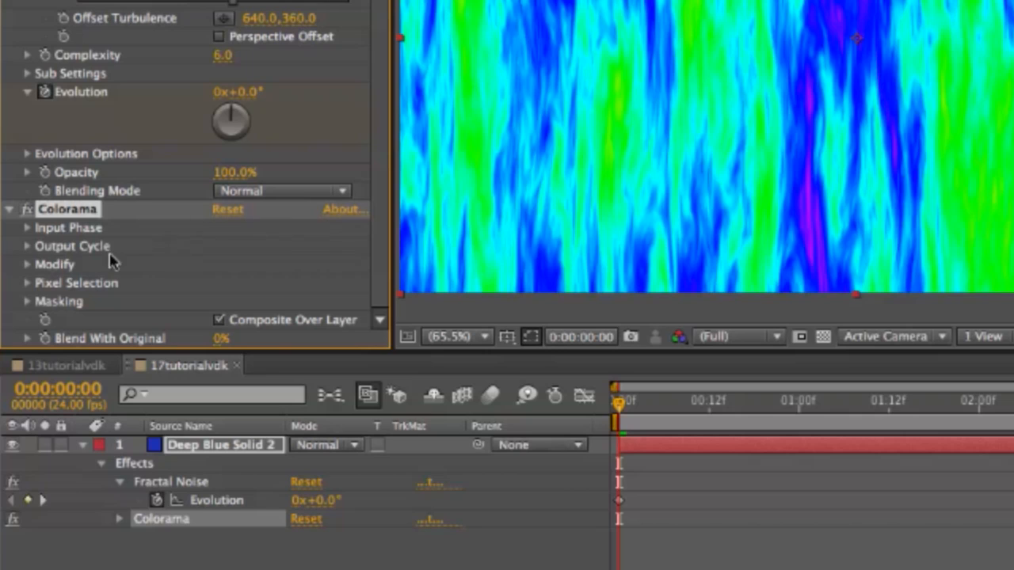
# Set Colorama's Output Cycle to the Fire preset palette and save the project
pyautogui.click(27, 245)
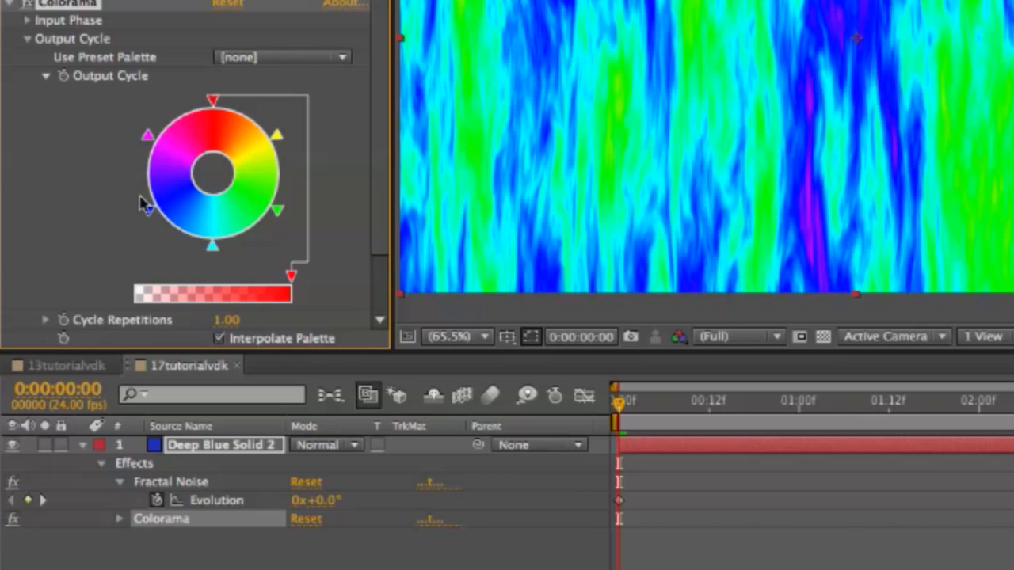
pyautogui.click(343, 60)
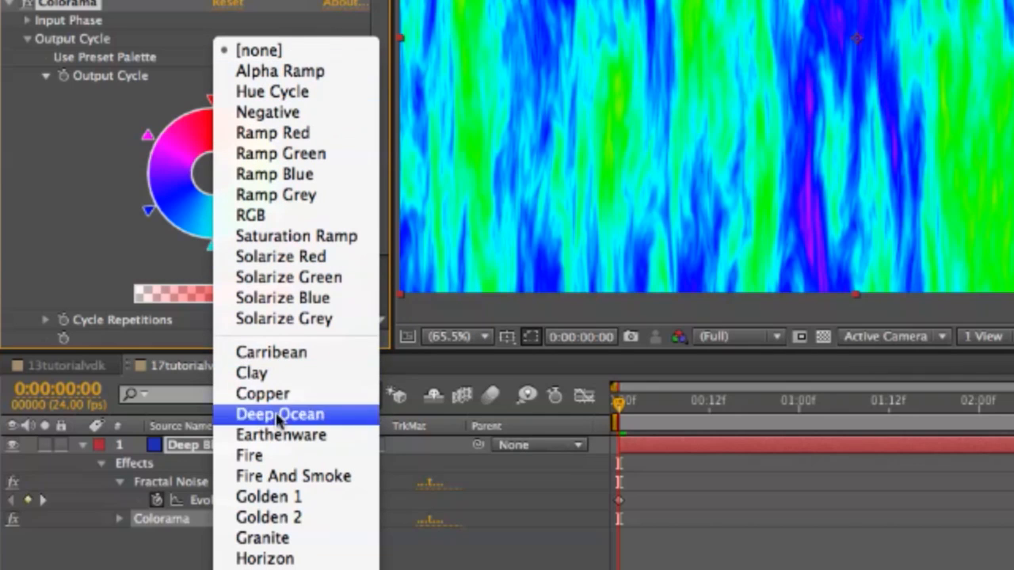
pyautogui.click(265, 458)
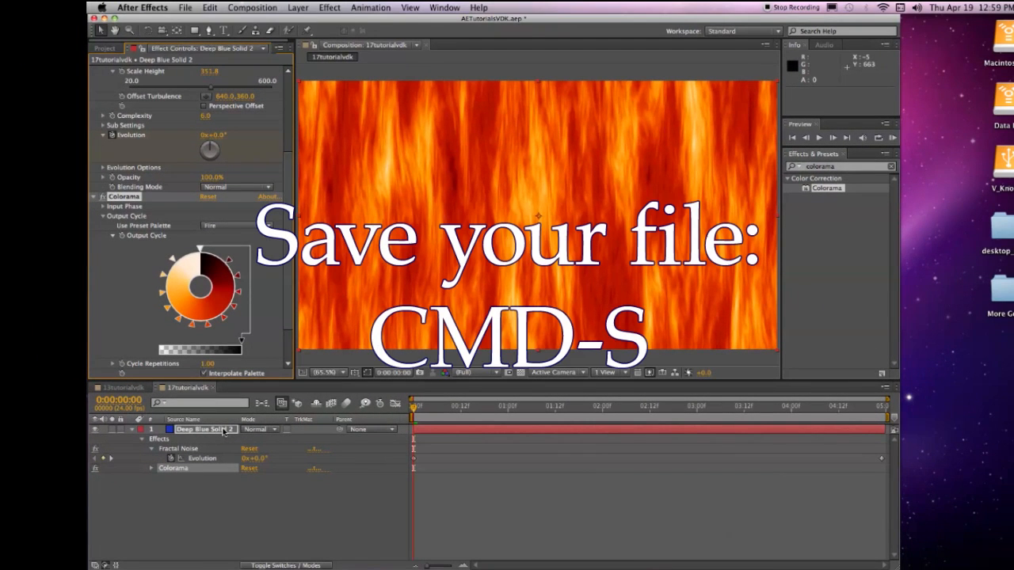
pyautogui.press('super+s')
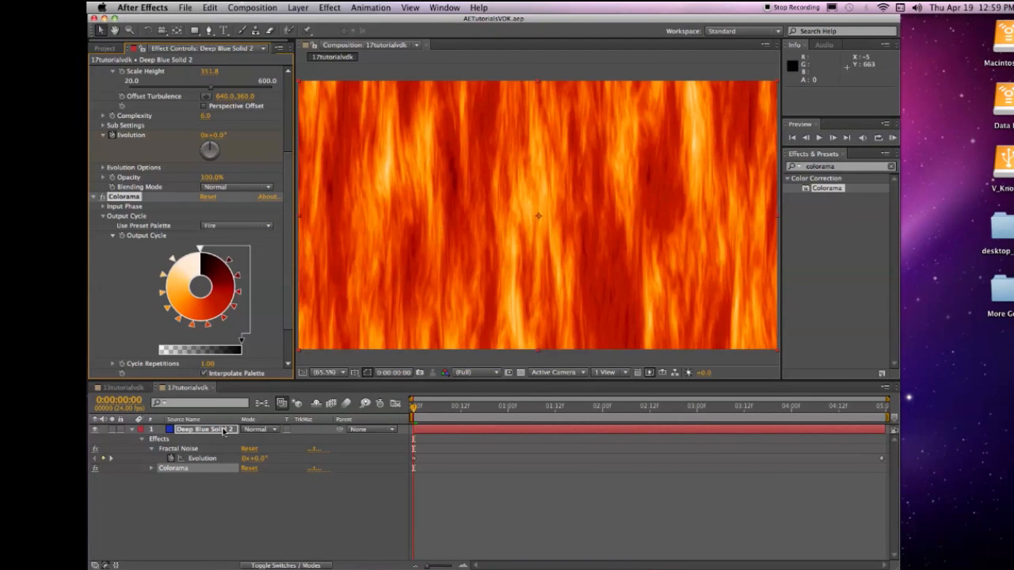
# Preview the fire animation at Half resolution and return to the first frame
pyautogui.press('space')
pyautogui.press('space')
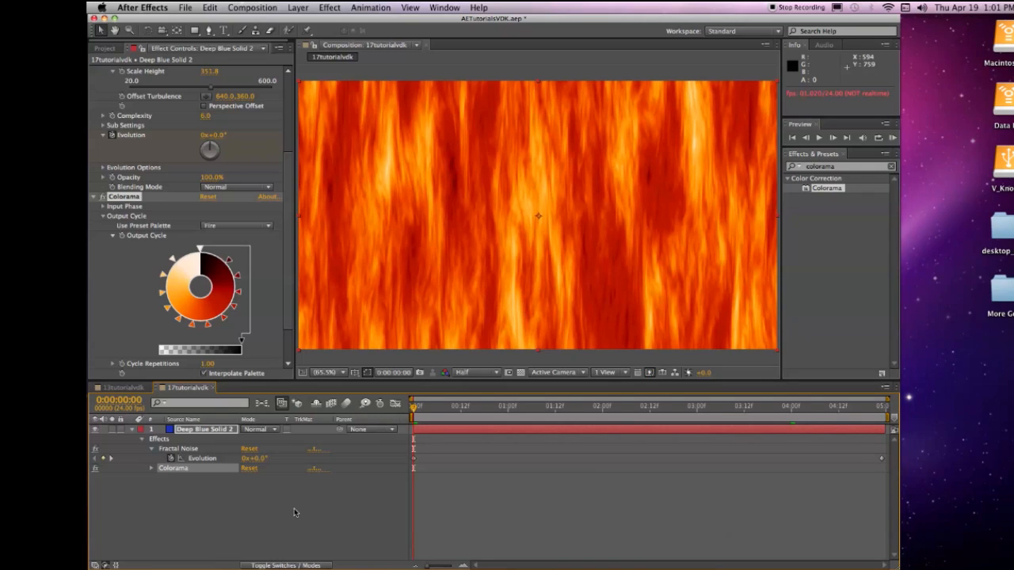
pyautogui.click(477, 372)
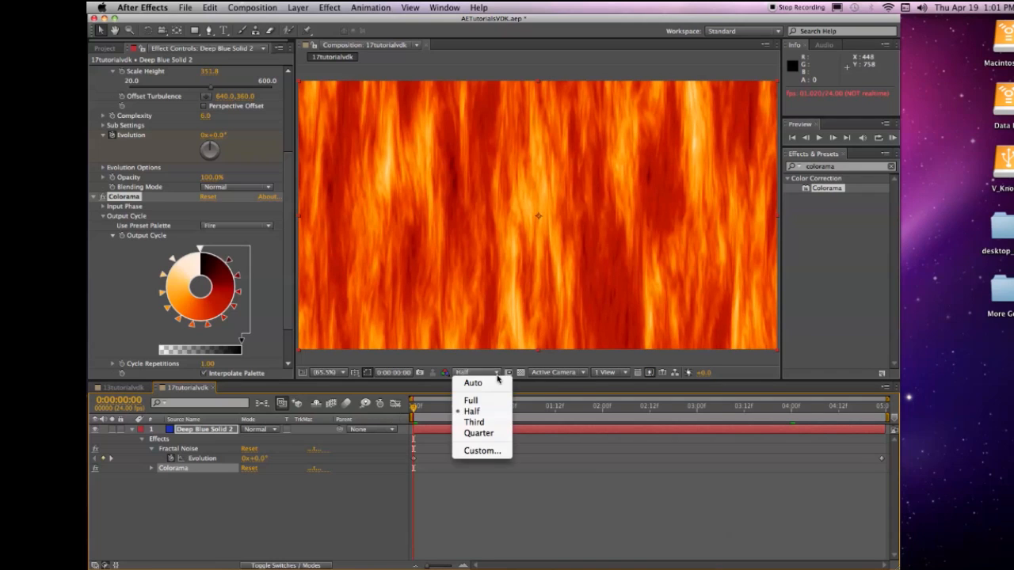
pyautogui.click(483, 403)
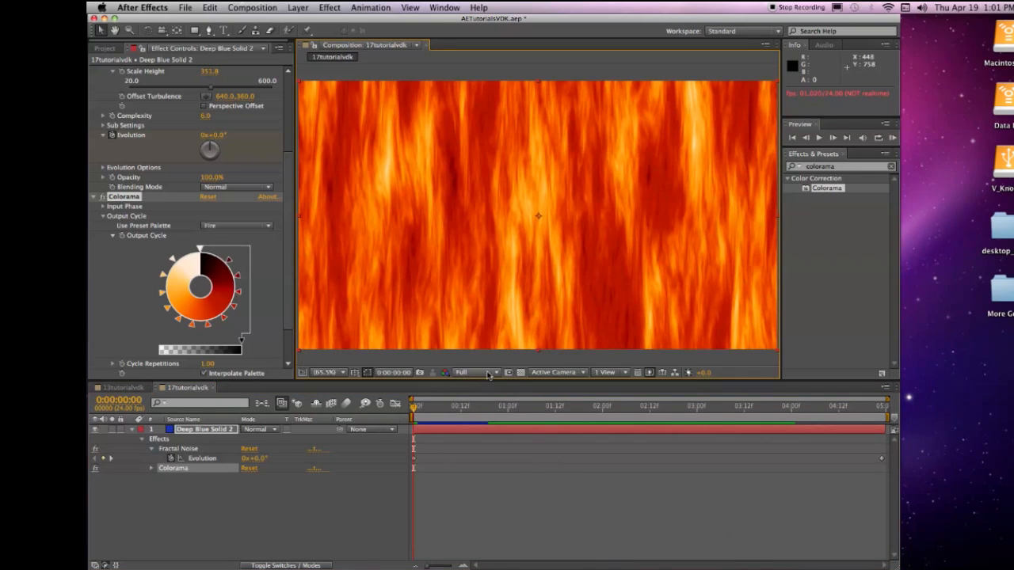
pyautogui.click(477, 372)
pyautogui.click(471, 412)
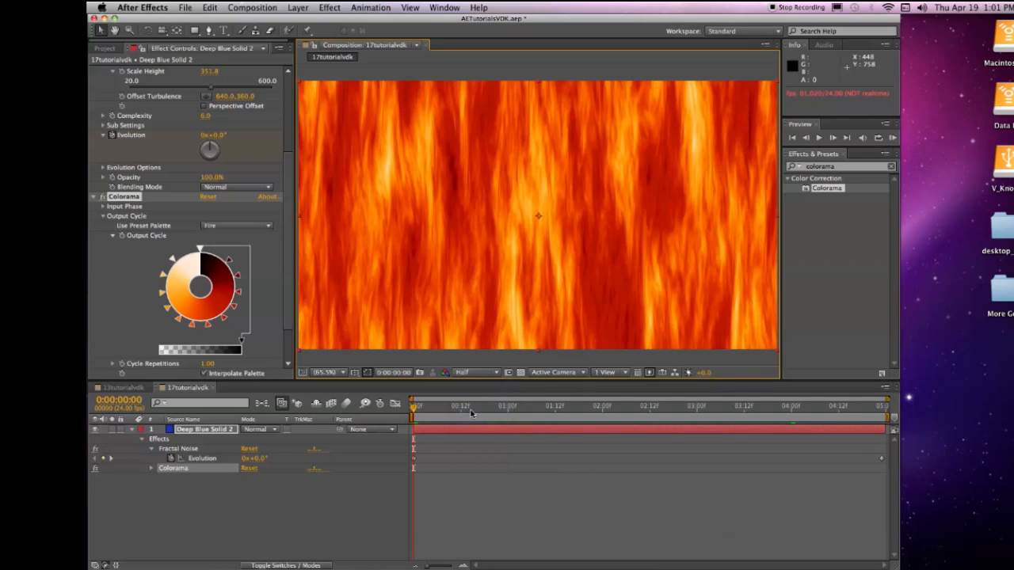
pyautogui.press('space')
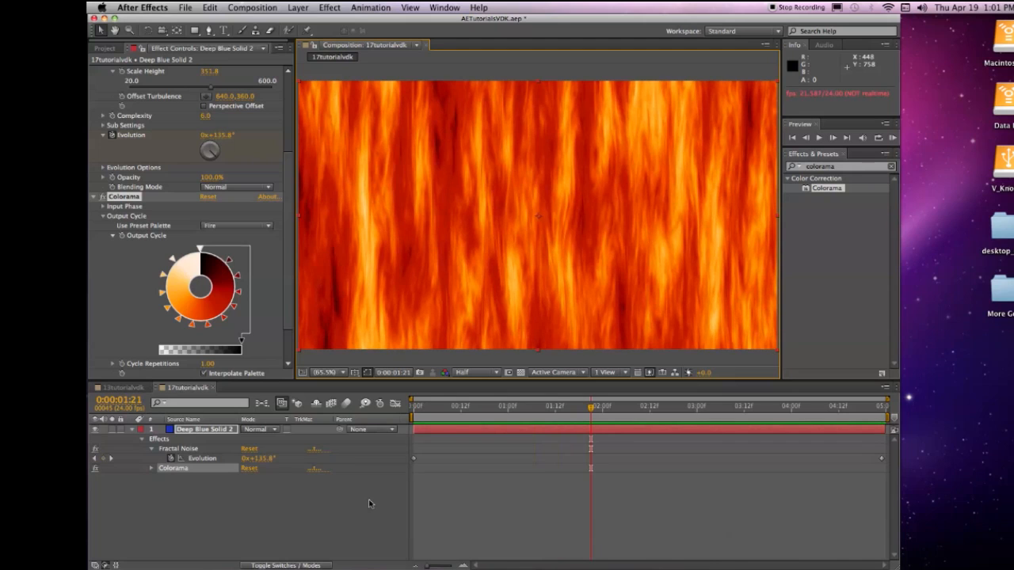
pyautogui.moveTo(590, 405); pyautogui.dragTo(395, 420)
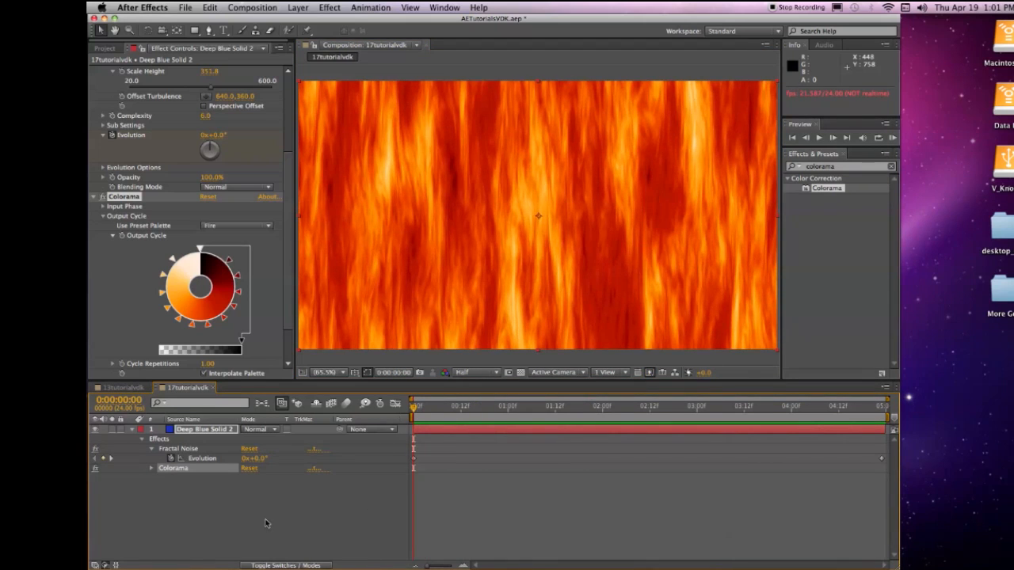
# Find the Turbulent Displace effect with the search term "turbulent" and apply it to the solid layer
pyautogui.click(181, 432)
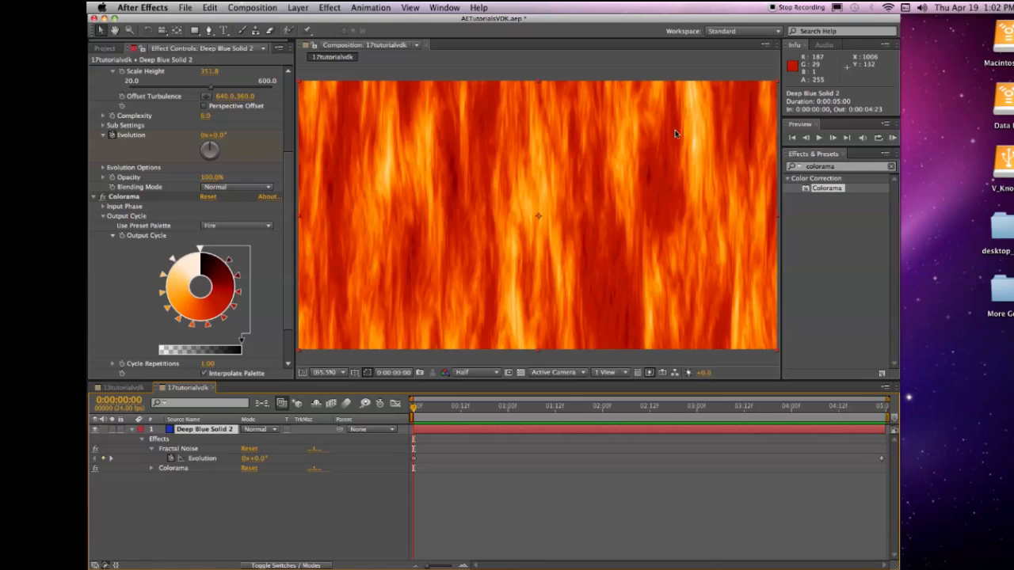
pyautogui.click(857, 168)
pyautogui.moveTo(853, 167); pyautogui.dragTo(804, 167)
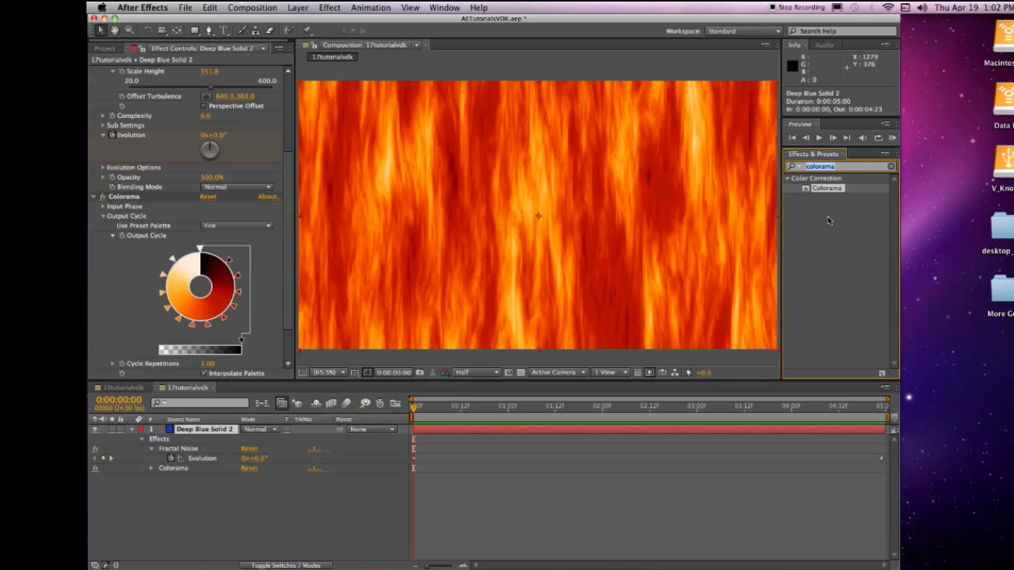
pyautogui.write('turbulent')
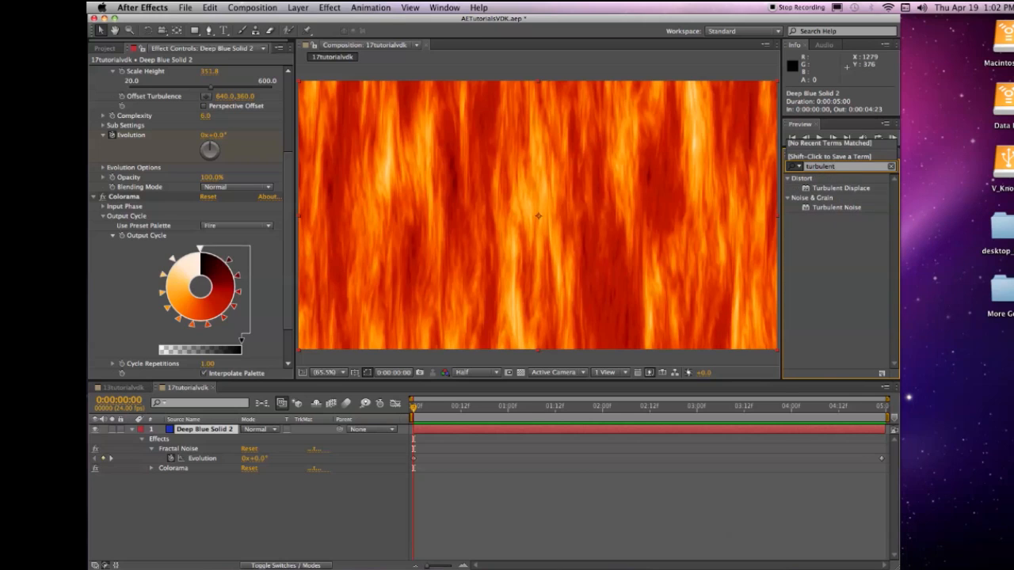
pyautogui.click(832, 189)
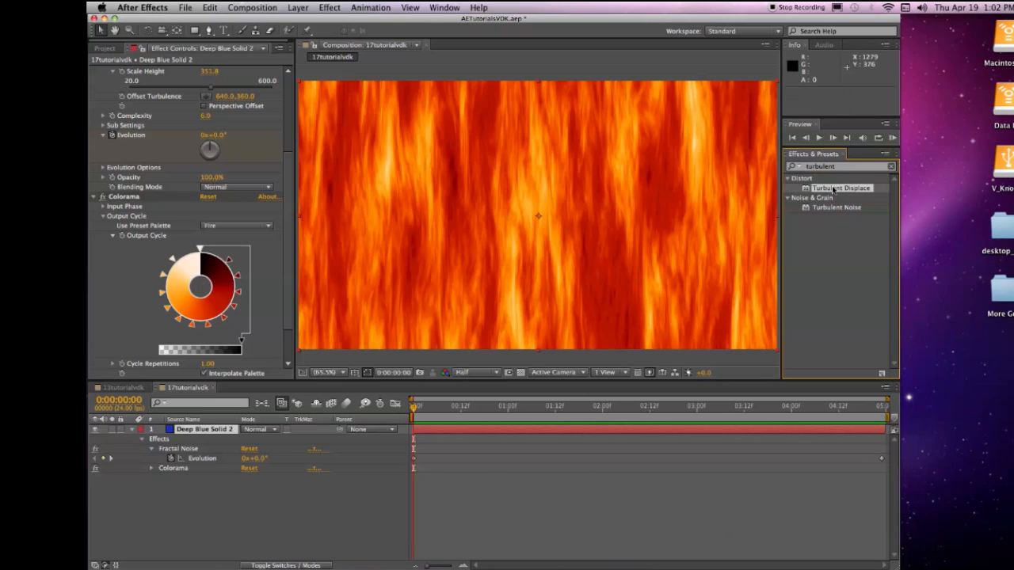
pyautogui.doubleClick(831, 190)
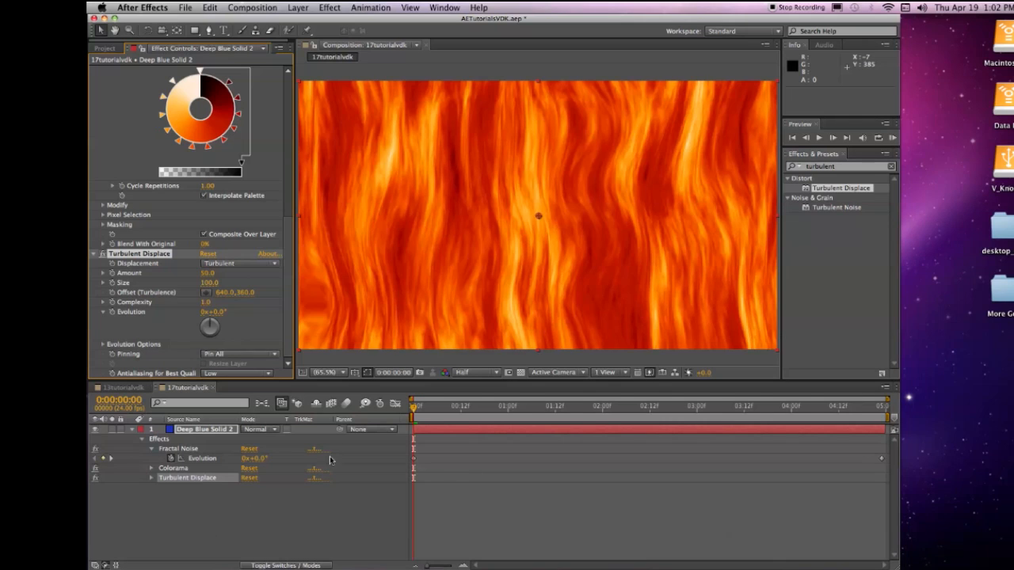
# Keyframe the Turbulent Displace Evolution from 0° at 0:00:00:00 to 359° at 0:00:04:23, and save the project
pyautogui.click(124, 403)
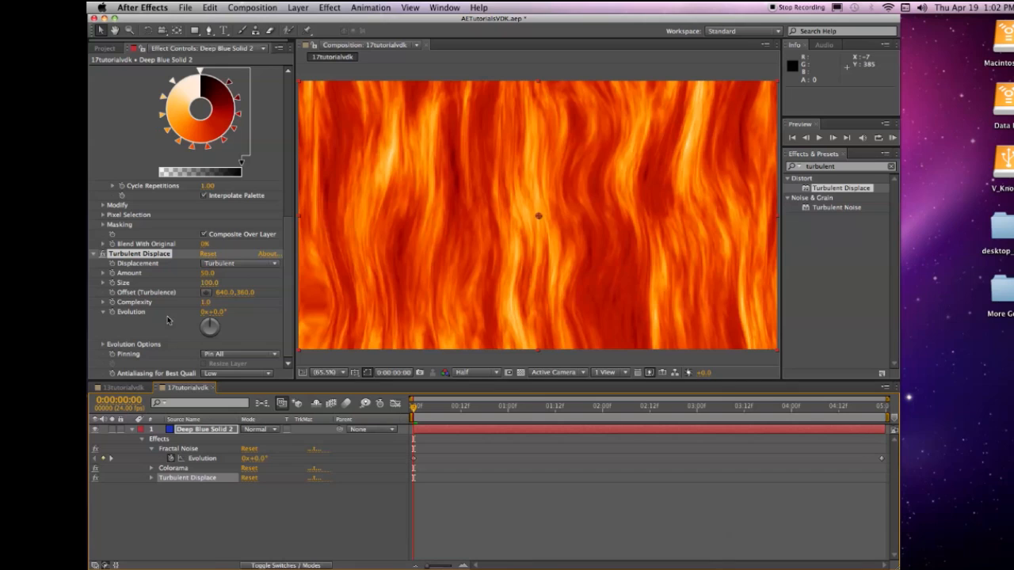
pyautogui.click(114, 313)
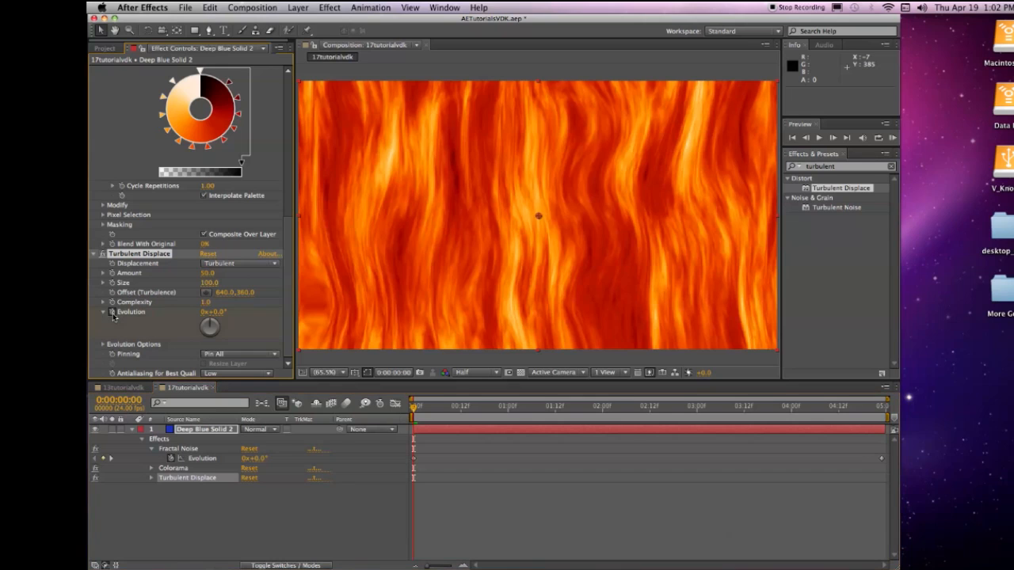
pyautogui.click(111, 407)
pyautogui.moveTo(111, 407); pyautogui.dragTo(368, 421)
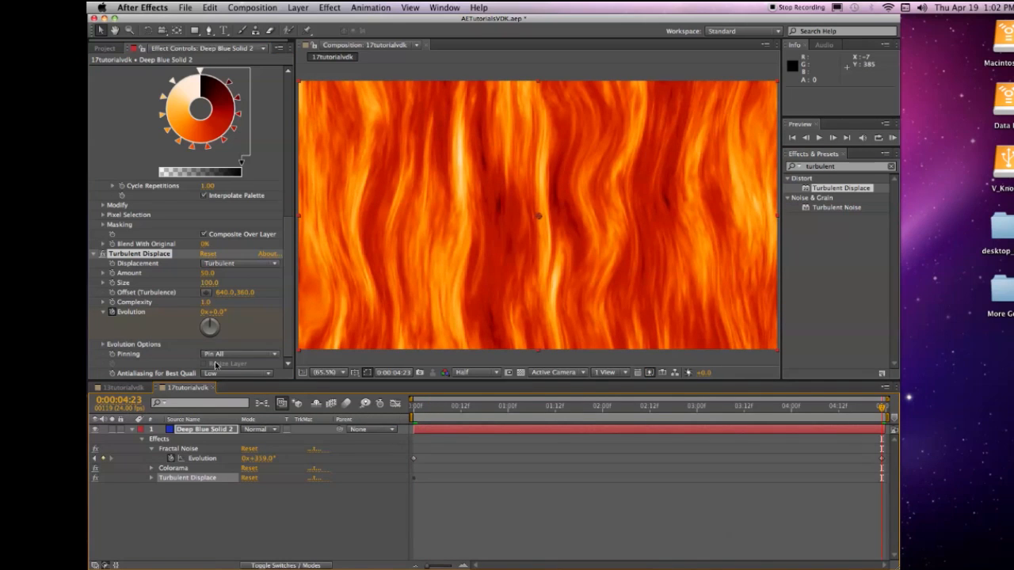
pyautogui.click(217, 312)
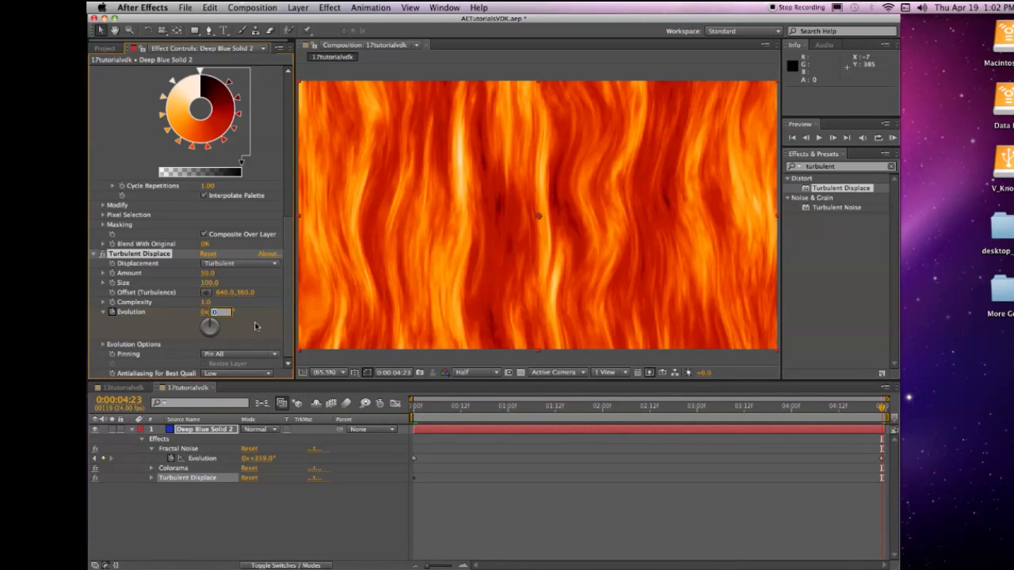
pyautogui.write('5')
pyautogui.write('59')
pyautogui.press('Return')
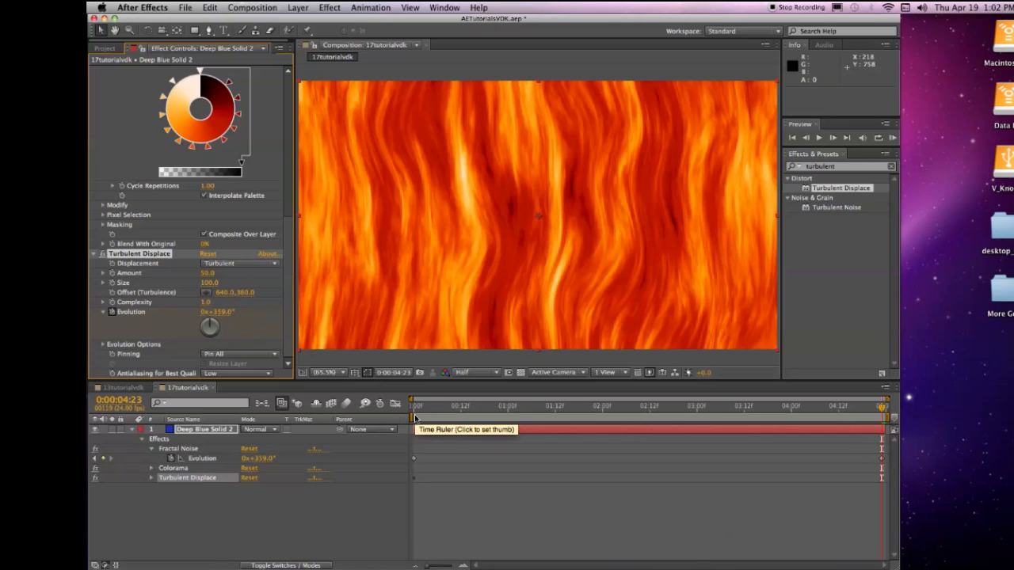
pyautogui.press('super+s')
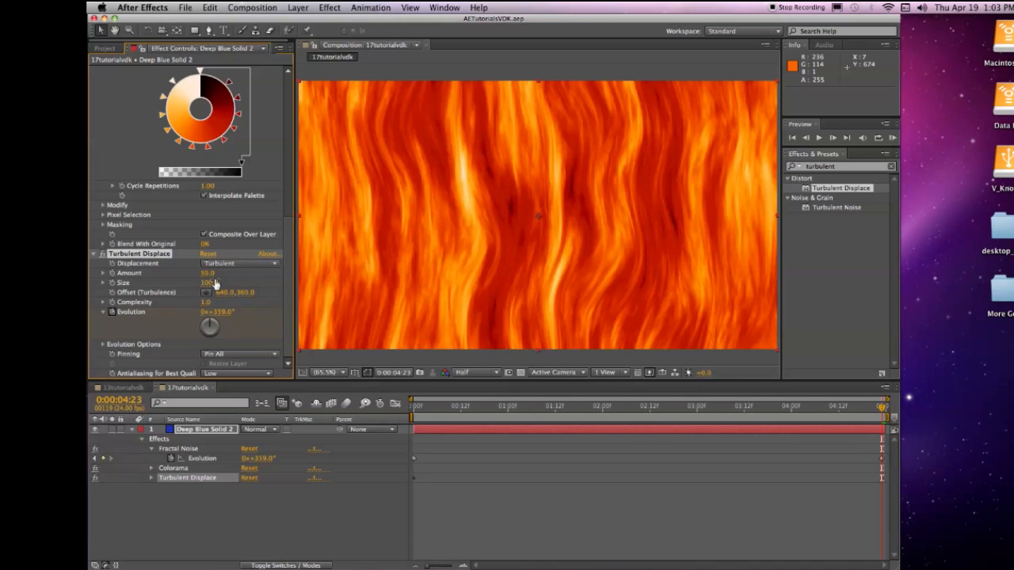
# Increase the Turbulent Displace Size to 156 and save the project
pyautogui.moveTo(215, 282); pyautogui.dragTo(243, 283)
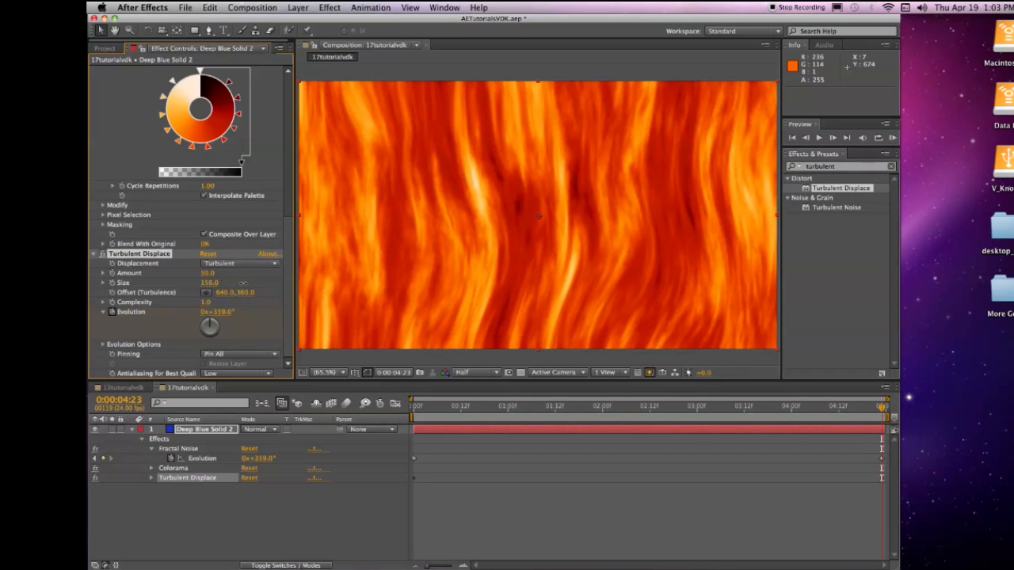
pyautogui.press('super+s')
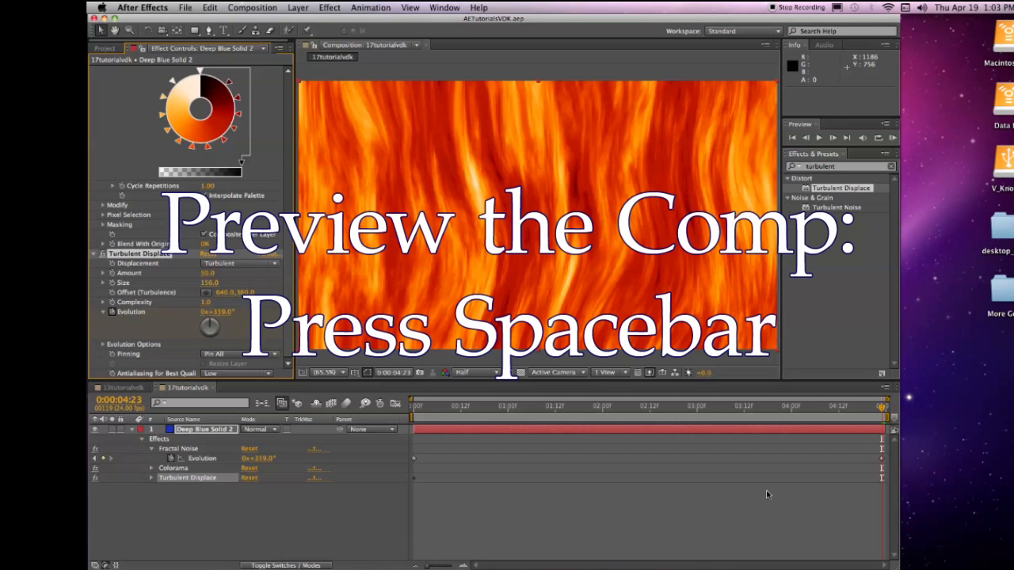
# Preview the displaced fire animation and look through the Pinning options of Turbulent Displace
pyautogui.press('space')
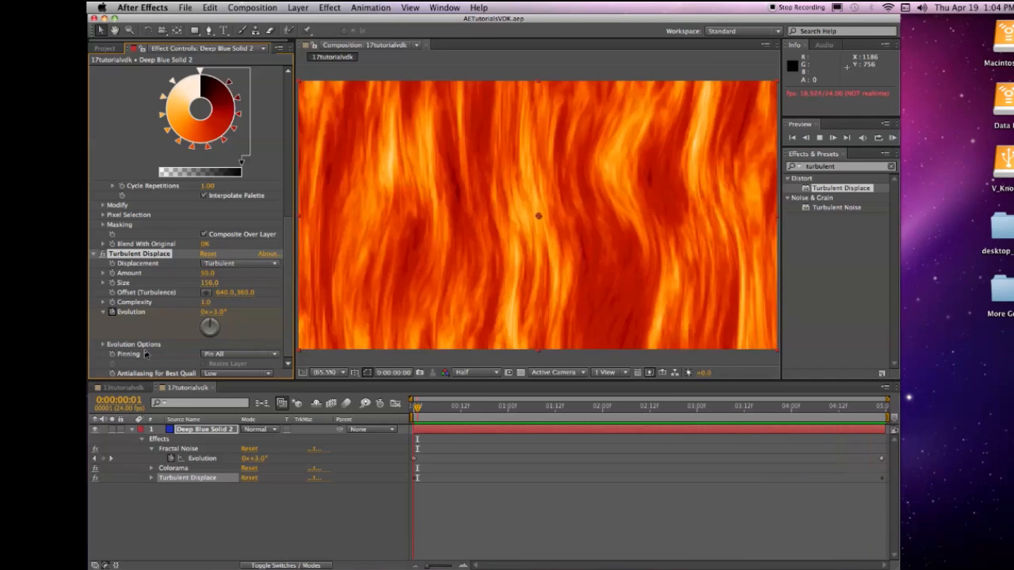
pyautogui.press('space')
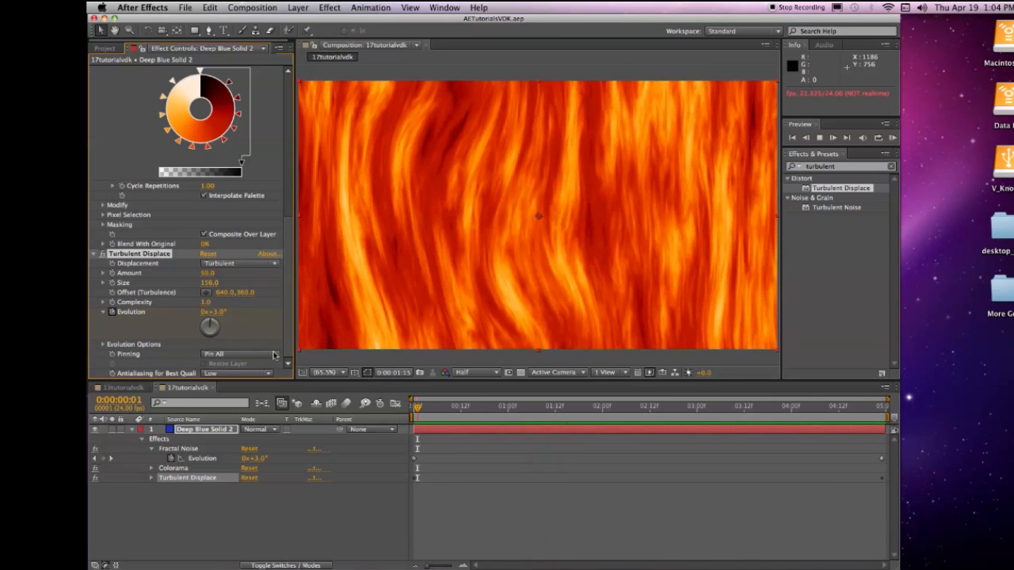
pyautogui.click(275, 357)
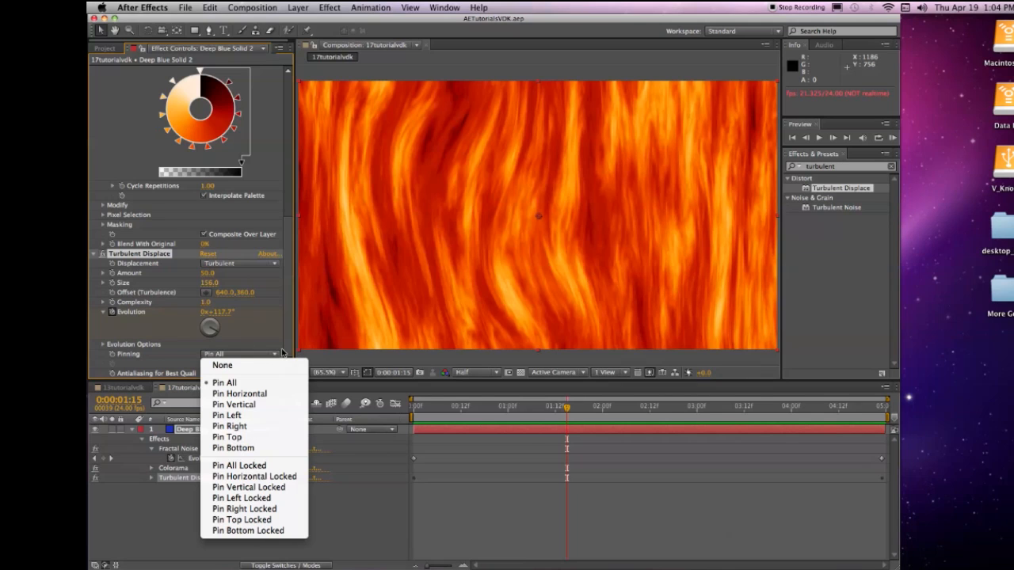
pyautogui.click(343, 508)
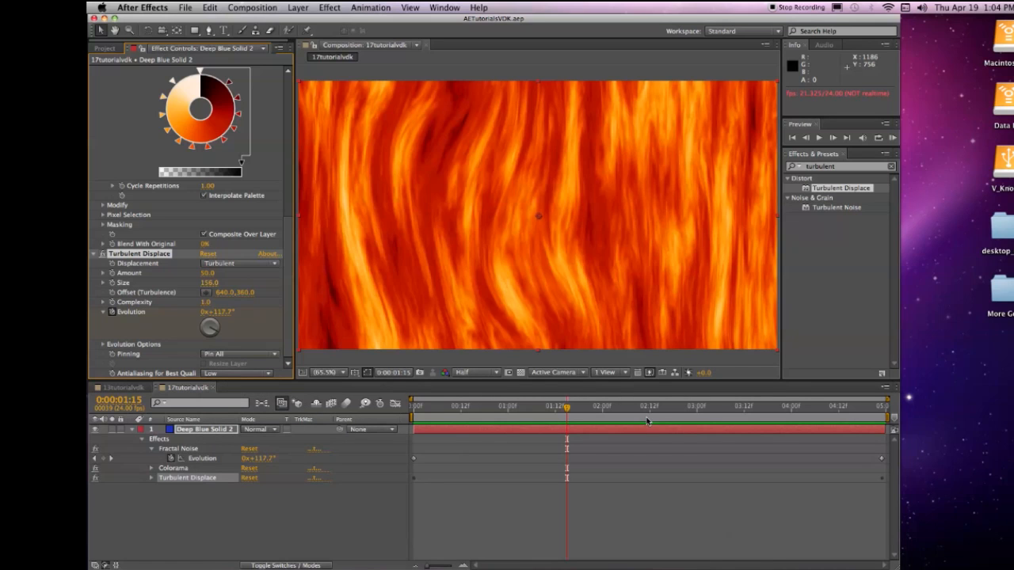
# Return the playhead to 0:00:00:00 and set the composition preview resolution to Full
pyautogui.moveTo(560, 406); pyautogui.dragTo(311, 383)
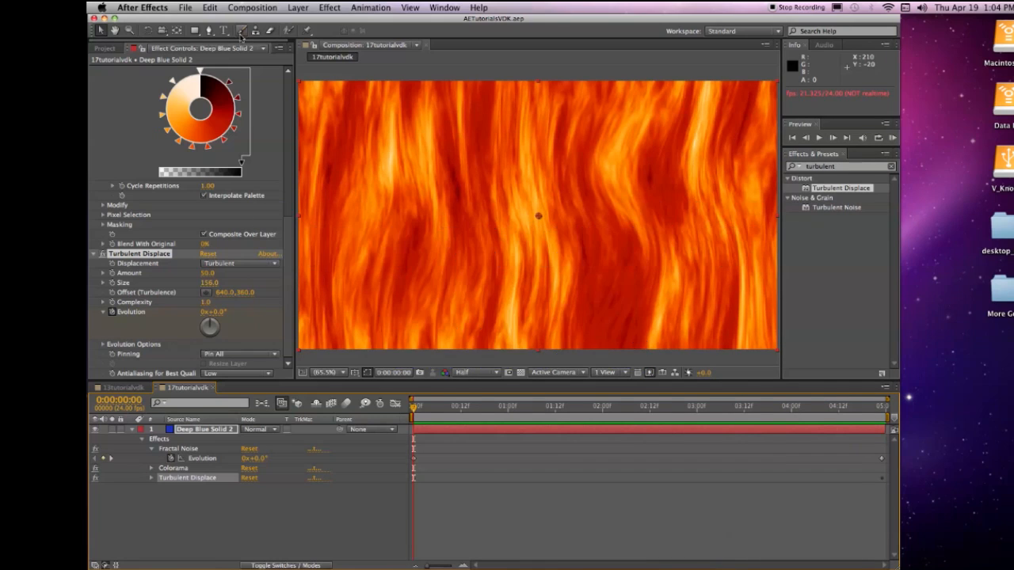
pyautogui.click(245, 10)
pyautogui.click(245, 10)
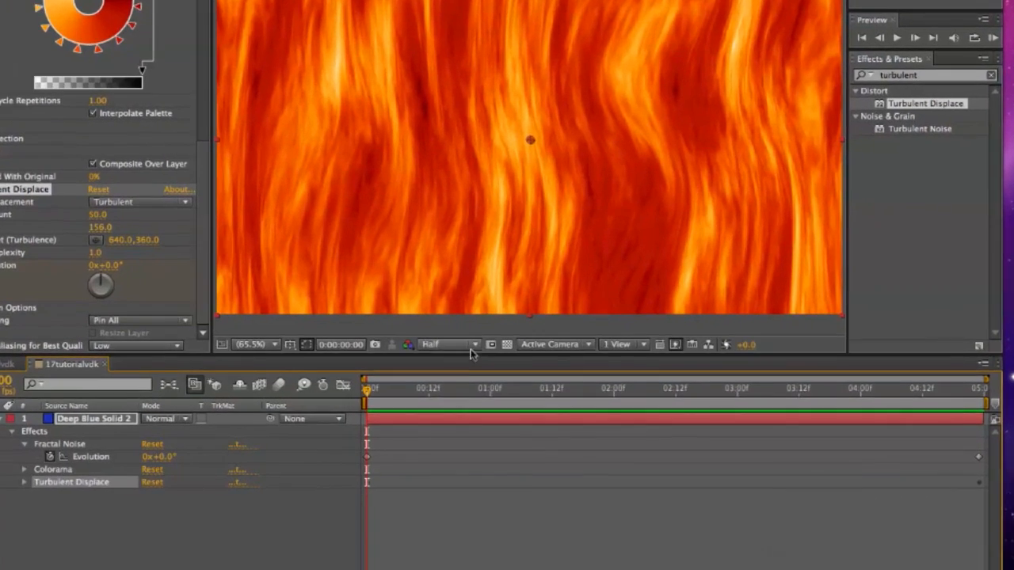
pyautogui.click(470, 348)
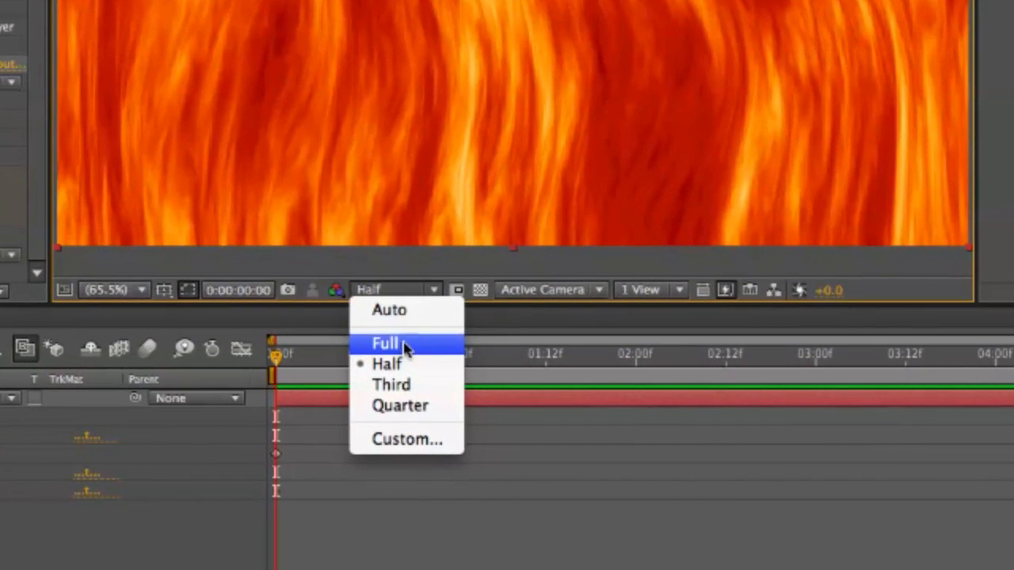
pyautogui.click(445, 267)
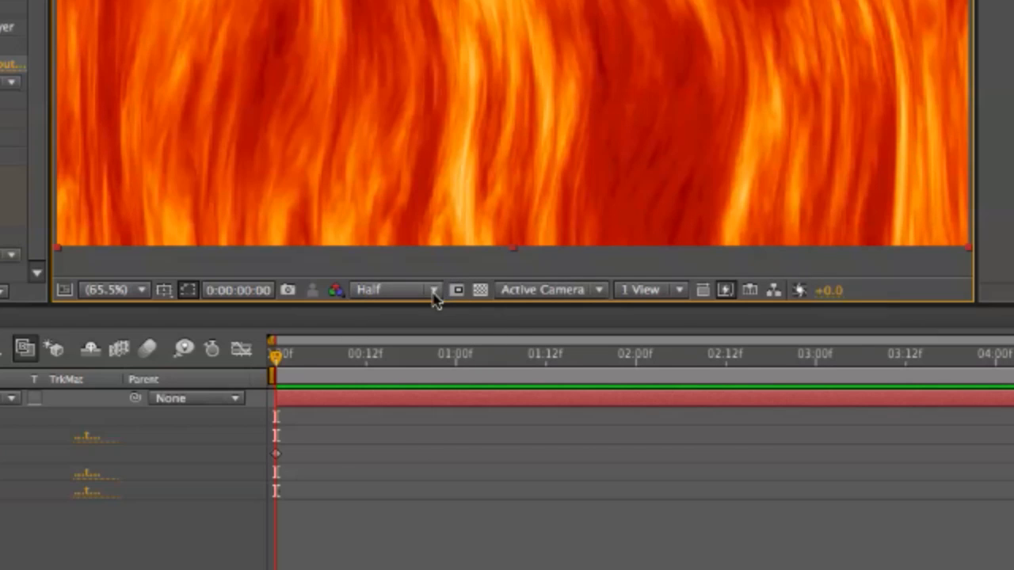
pyautogui.click(434, 291)
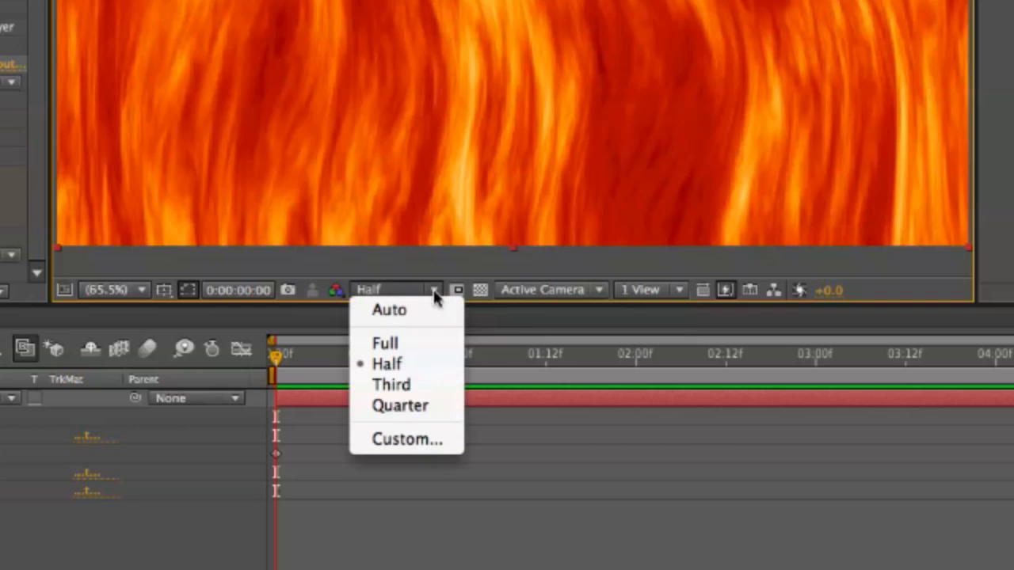
pyautogui.click(388, 344)
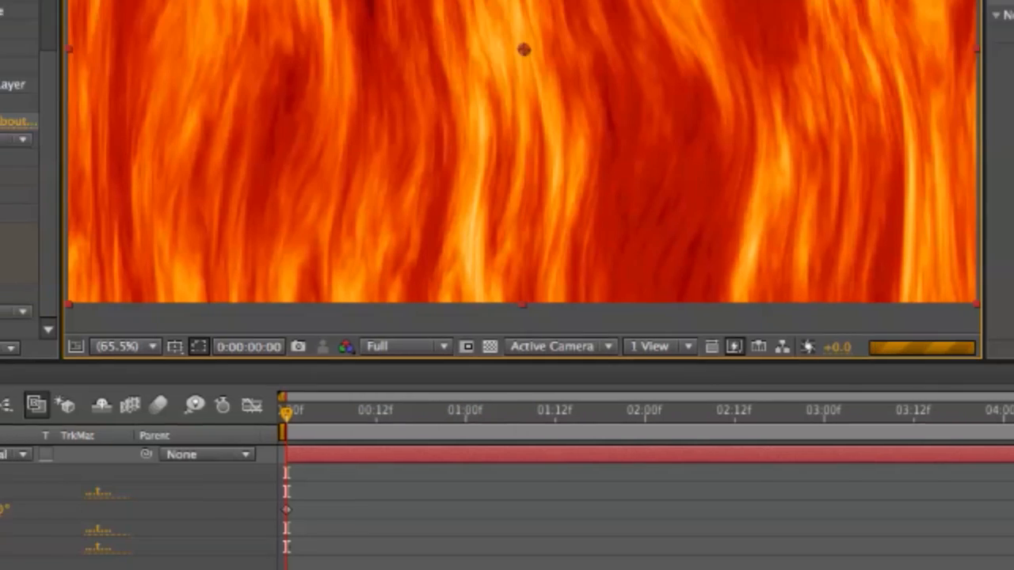
# Queue the 17tutorialvdk composition for rendering as a movie and set its output module to H.264
pyautogui.click(87, 19)
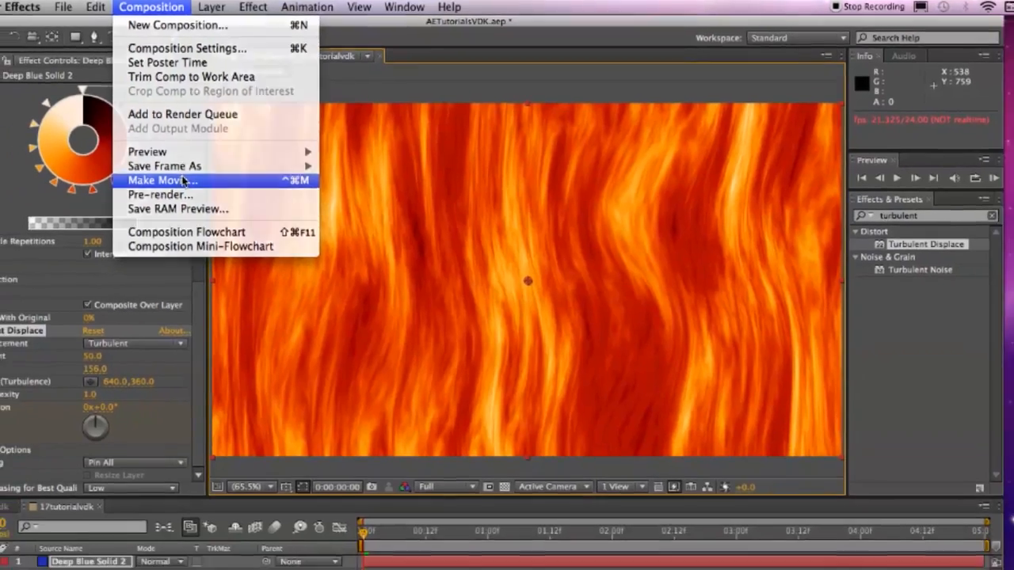
pyautogui.click(132, 220)
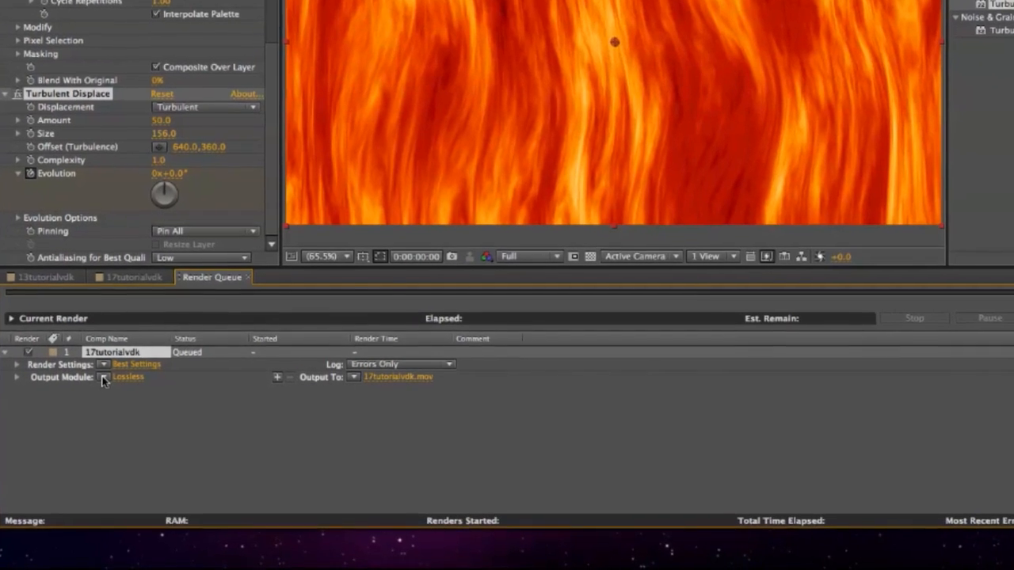
pyautogui.click(114, 394)
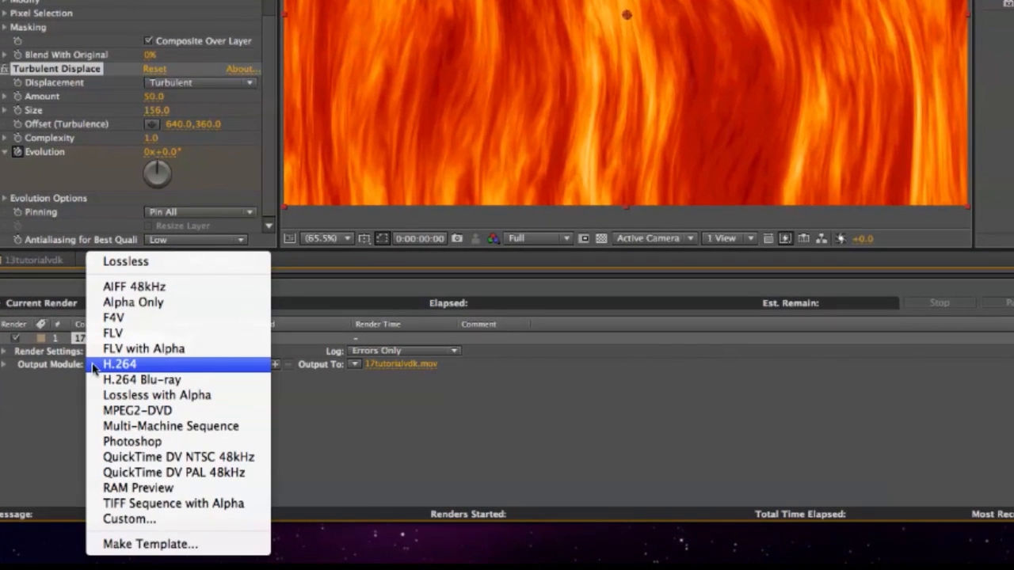
pyautogui.click(149, 367)
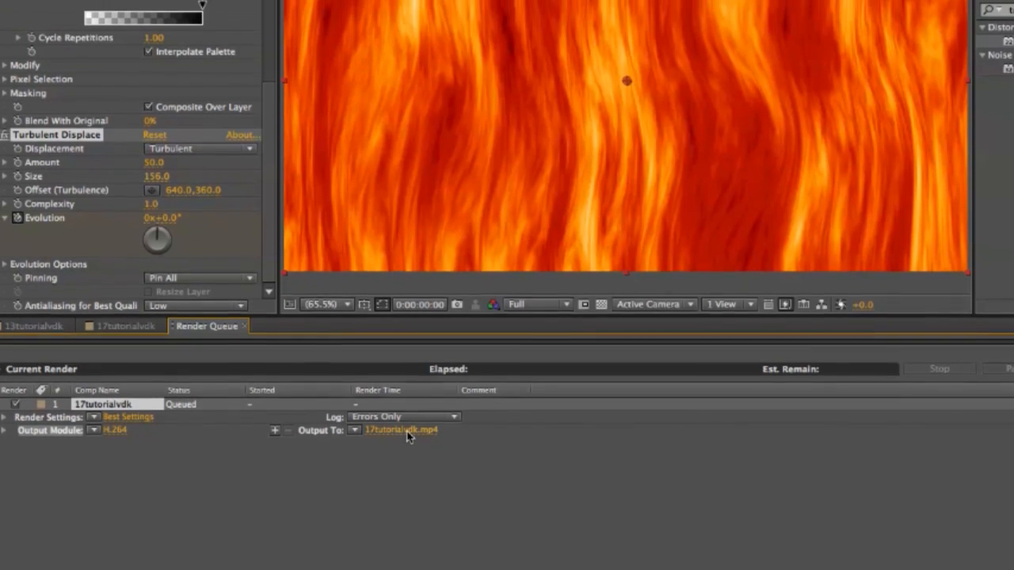
# Set the output to 17tutorialvdk in the AETutorialsVDK folder inside _AE2012SpringVids on the external drive, and start the render
pyautogui.click(406, 435)
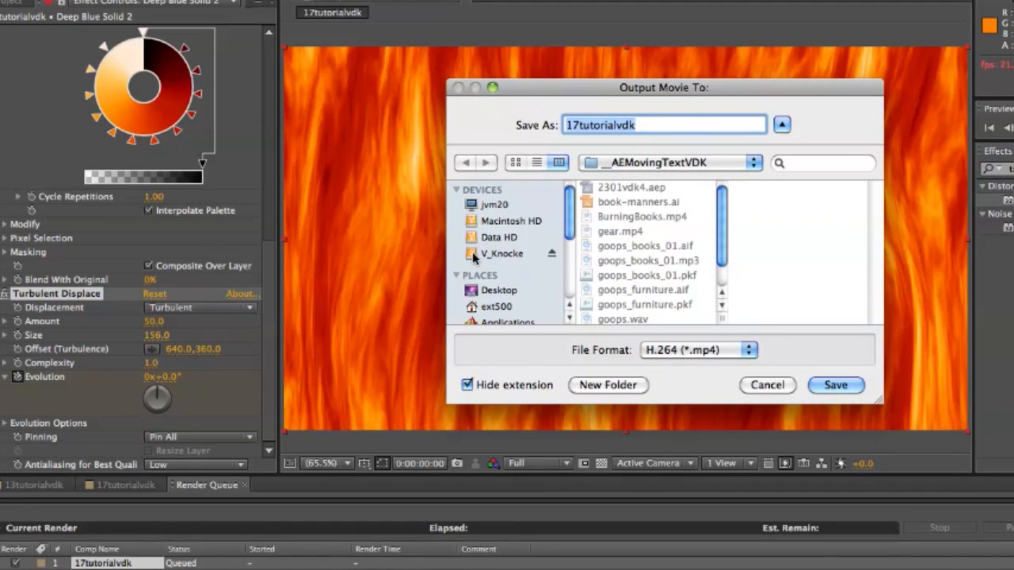
pyautogui.click(475, 255)
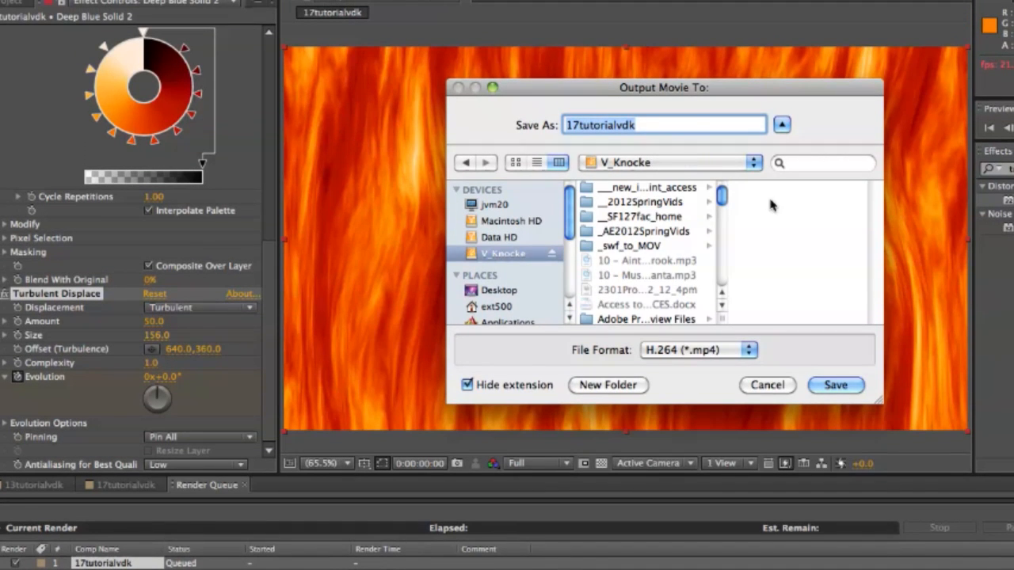
pyautogui.click(658, 232)
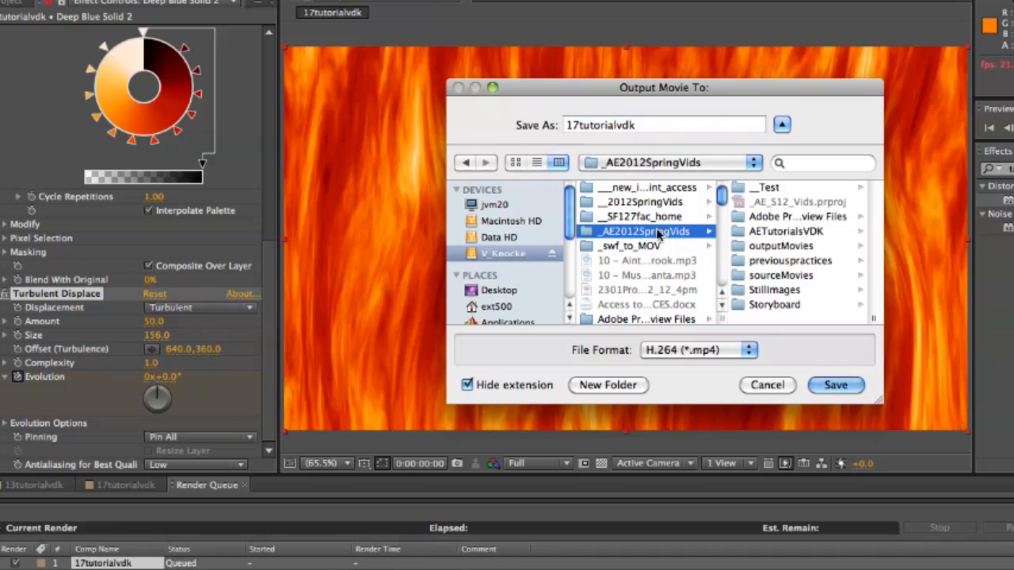
pyautogui.click(766, 231)
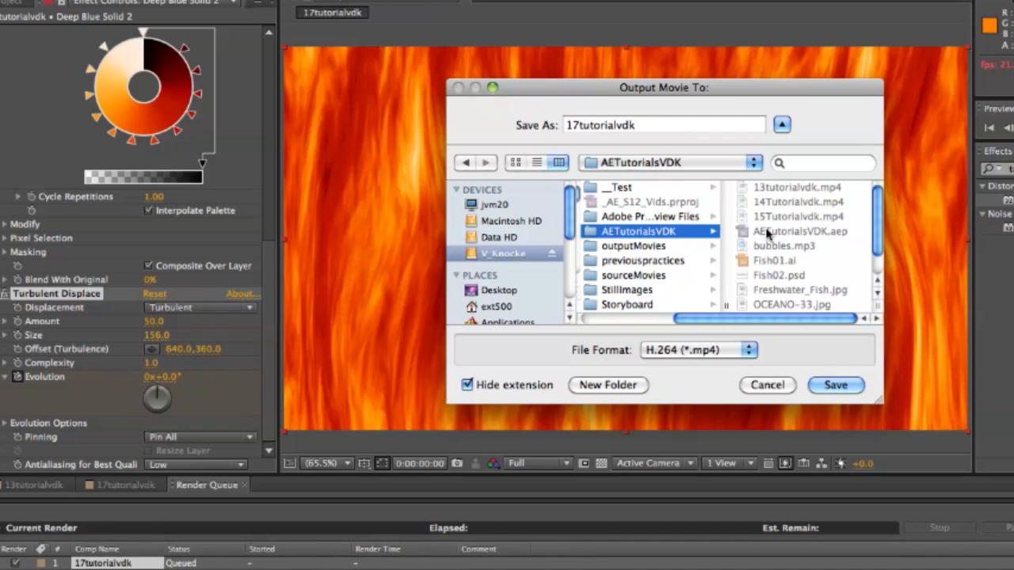
pyautogui.click(835, 386)
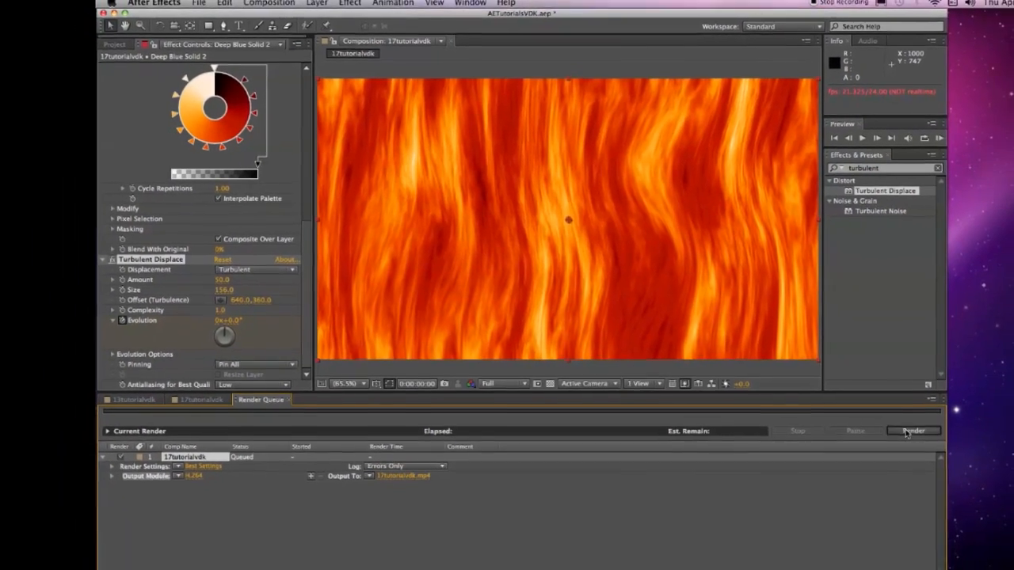
pyautogui.click(932, 442)
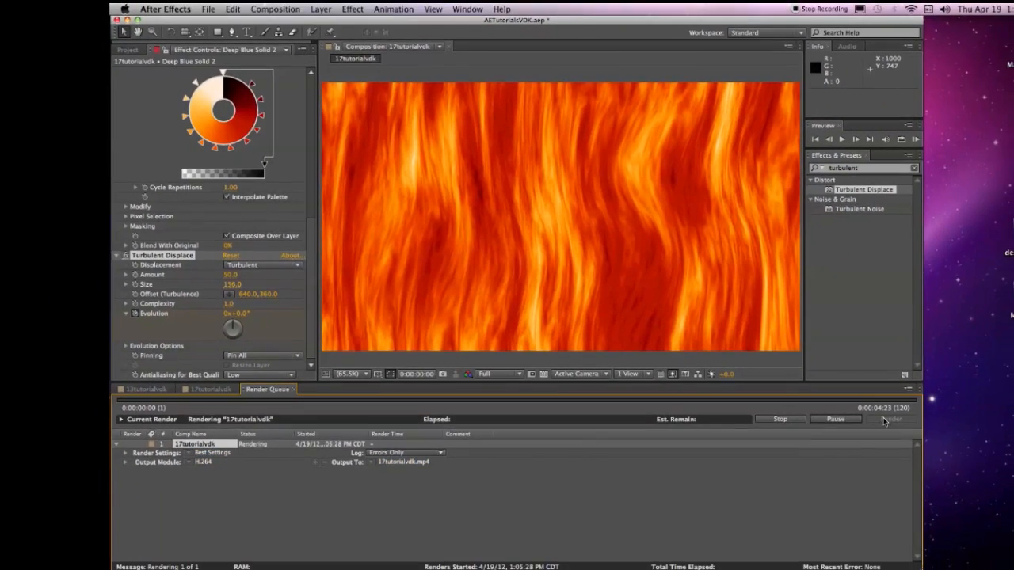